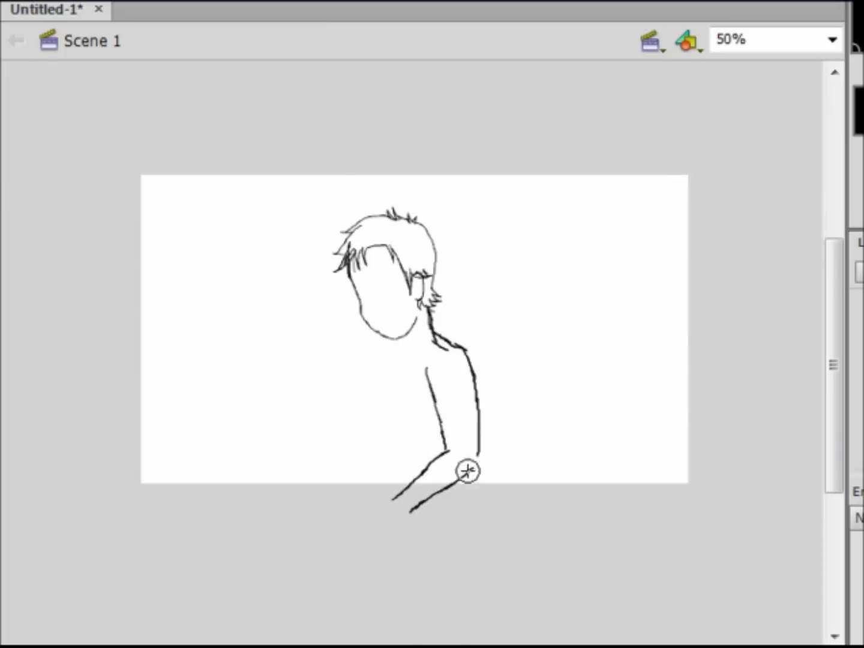
Refine the contours of the bent near arm and sketch its closed hand in front of the waist
mouse_move(408, 488)
left_mouse_down()
mouse_move(399, 419)
mouse_move(393, 436)
mouse_move(363, 450)
mouse_move(370, 480)
left_mouse_up()
key("ctrl+z")
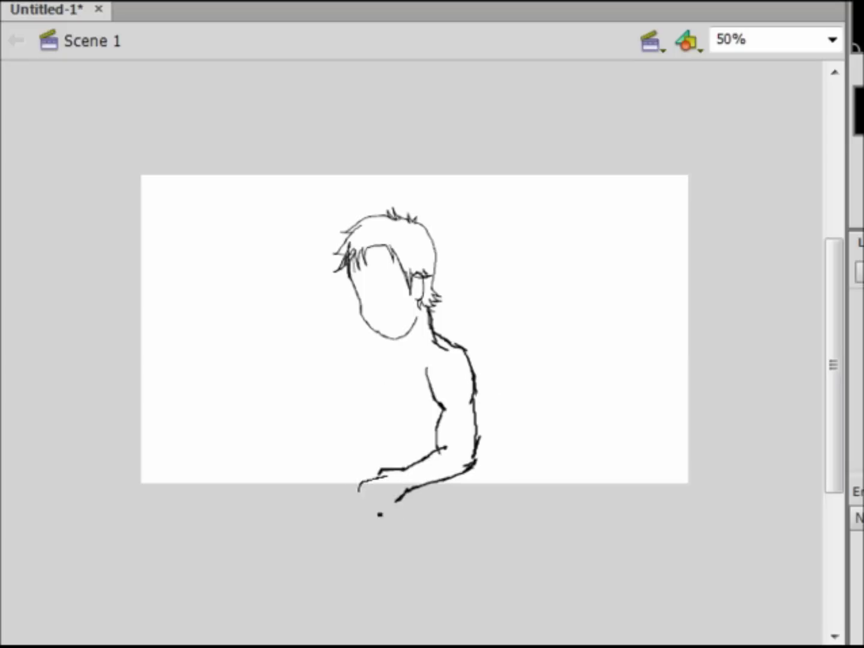
left_click(365, 490)
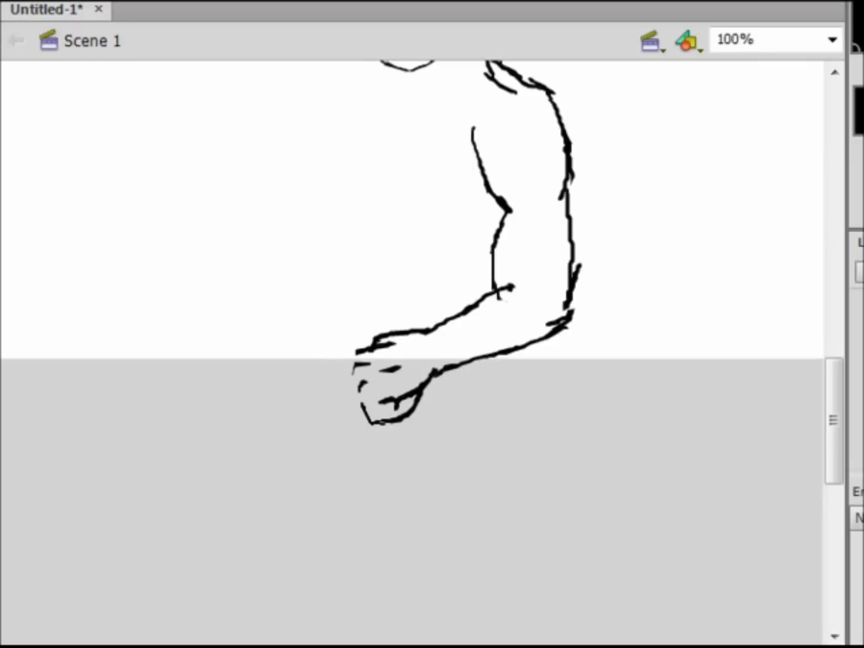
scroll(470, 197, "up", 3)
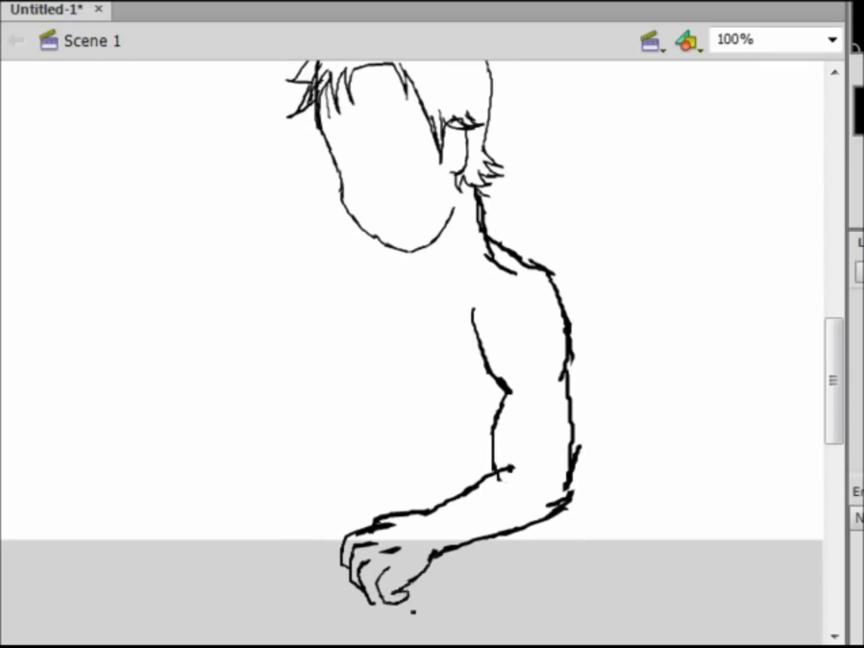
scroll(554, 137, "up", 1)
key("ctrl+minus")
Erase and redraw the sloping line between the neck and the near shoulder
mouse_move(361, 306)
left_mouse_down()
mouse_move(458, 457)
mouse_move(451, 467)
left_mouse_up()
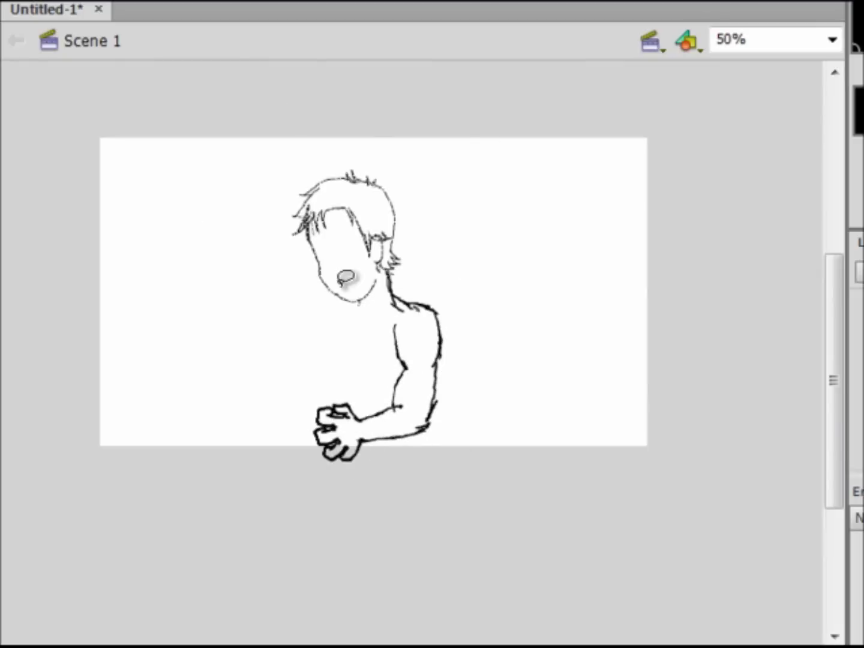
key("e")
left_click_drag(417, 310, 392, 278)
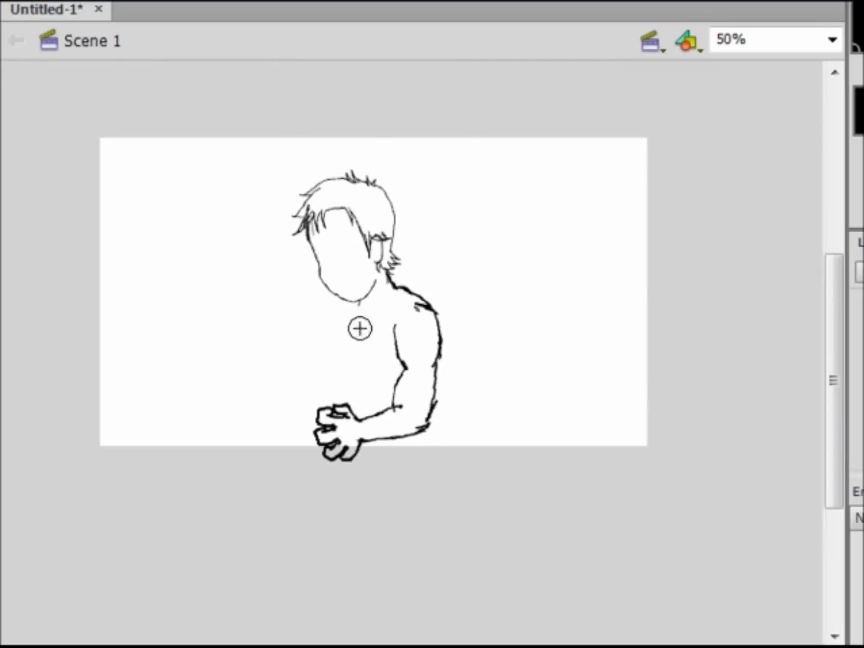
Sketch the front of the torso and the near leg down to its banded boot
scroll(835, 380, "down", 5)
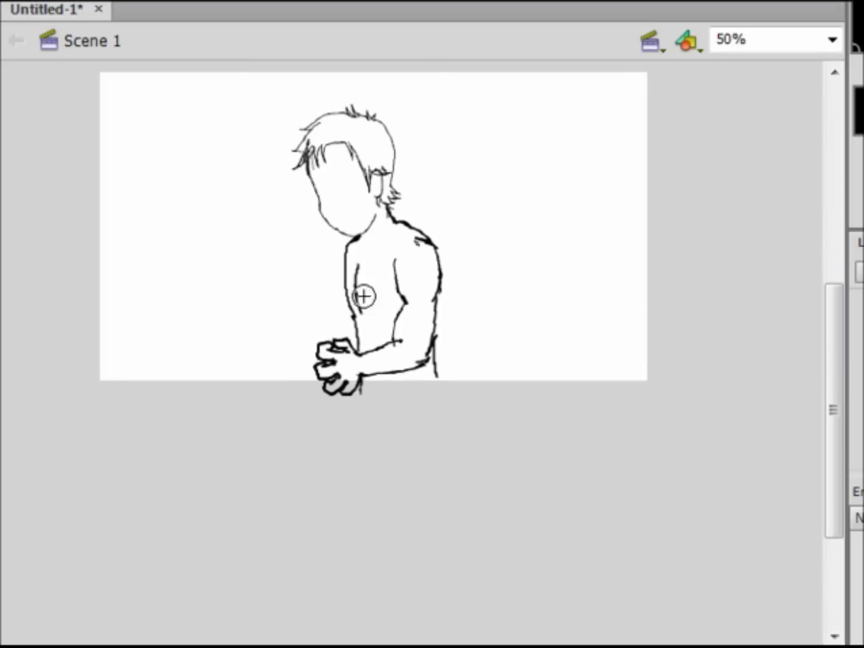
left_click_drag(375, 353, 426, 592)
scroll(459, 357, "down", 1)
left_click_drag(437, 279, 443, 552)
scroll(443, 552, "down", 1)
mouse_move(463, 462)
left_mouse_down()
mouse_move(481, 602)
mouse_move(498, 585)
left_mouse_up()
Sketch the far leg's outer and inner contours below the waist
scroll(806, 465, "down", 2)
scroll(420, 480, "up", 1)
left_click_drag(346, 275, 354, 375)
scroll(353, 375, "up", 1)
left_click_drag(358, 417, 364, 586)
left_click_drag(381, 399, 399, 573)
scroll(522, 451, "down", 1)
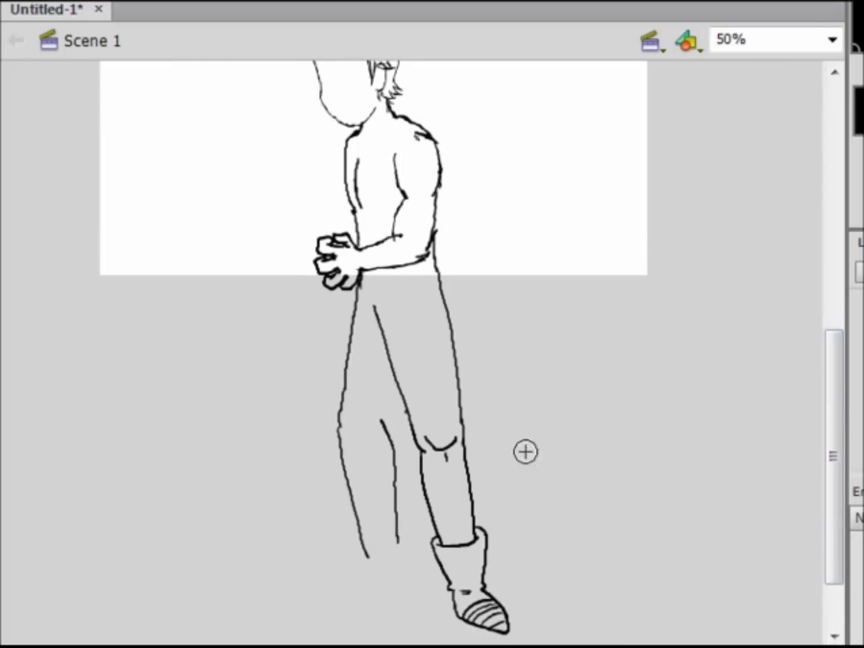
Swing the near arm outward from the shoulder so the elbow sits away from the body
scroll(846, 444, "up", 3)
scroll(359, 289, "down", 1)
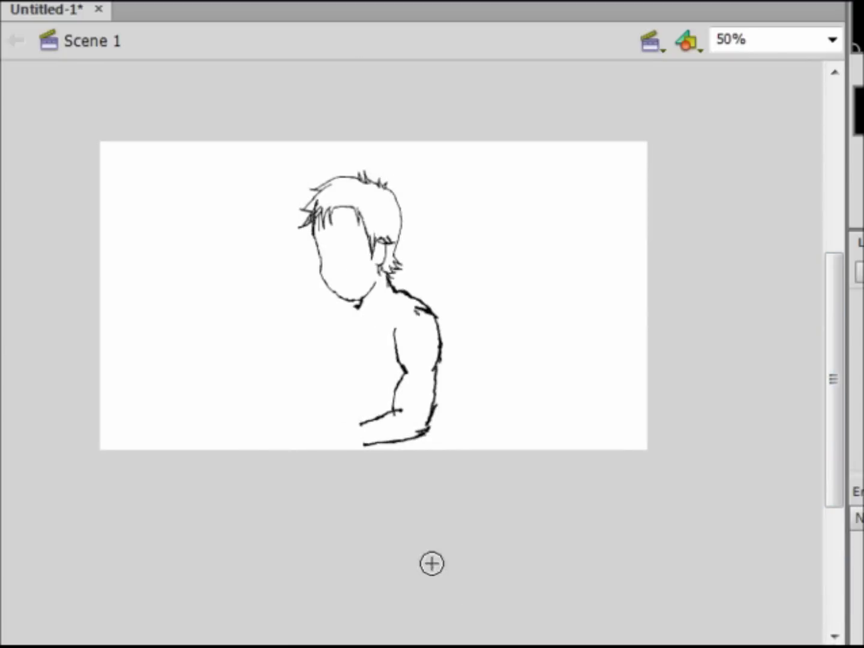
mouse_move(432, 561)
left_mouse_down()
mouse_move(483, 379)
mouse_move(404, 414)
left_mouse_up()
key("b")
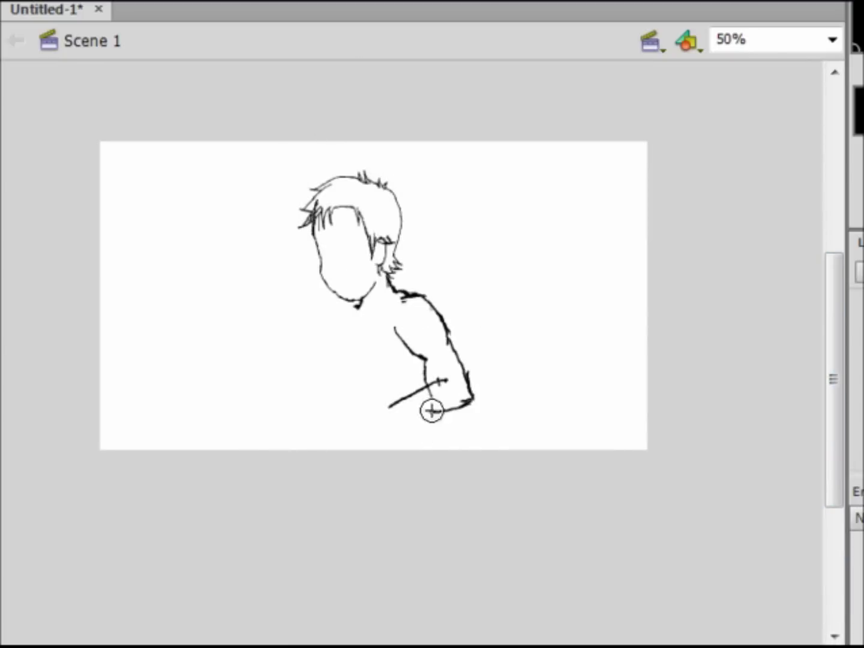
Sketch the near open hand, the far arm with its hand raised to the chest, and the waist line
left_click_drag(380, 407, 342, 401)
left_click_drag(422, 306, 435, 339)
left_click_drag(303, 383, 342, 402)
left_click_drag(302, 381, 346, 353)
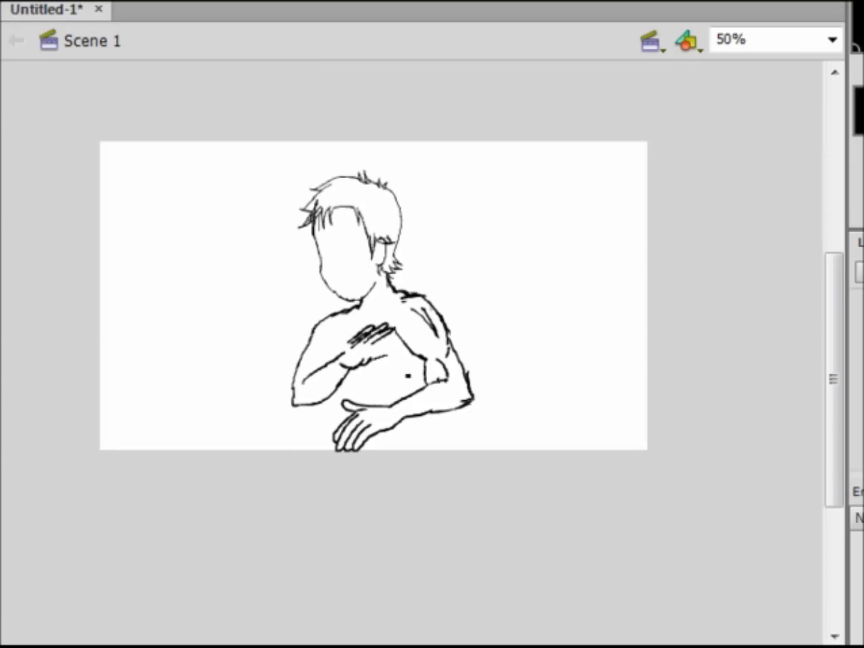
left_click_drag(397, 323, 329, 363)
left_click_drag(451, 414, 455, 440)
Erase the old head above the shoulders
left_click_drag(349, 253, 333, 258)
left_click_drag(396, 285, 334, 187)
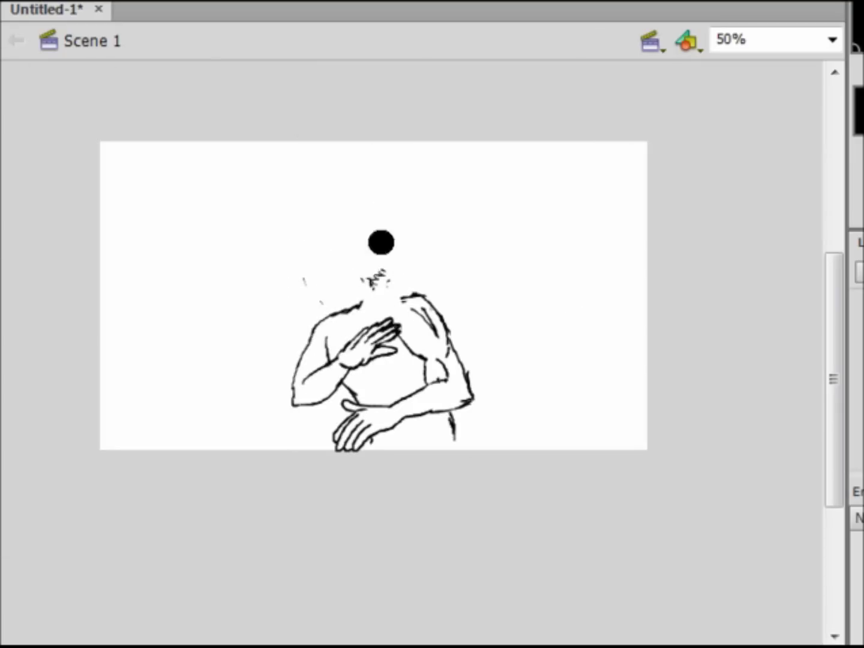
Sketch the near leg with a bent knee and a cuffed boot with a banded toe
scroll(446, 350, "down", 2)
scroll(420, 420, "down", 3)
mouse_move(401, 405)
left_mouse_down()
mouse_move(397, 510)
mouse_move(434, 571)
left_mouse_up()
scroll(459, 444, "down", 3)
mouse_move(451, 303)
left_mouse_down()
mouse_move(459, 496)
mouse_move(494, 579)
left_mouse_up()
left_click_drag(414, 519, 447, 574)
left_click_drag(441, 580, 486, 553)
scroll(464, 575, "down", 1)
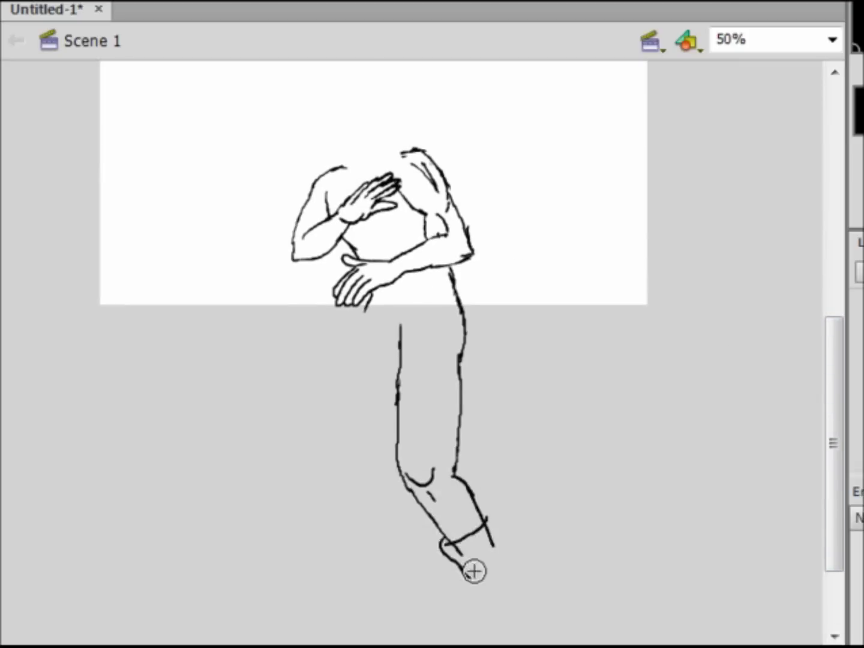
left_click_drag(521, 607, 465, 599)
Sketch the far leg stepping outward, ending in a cuffed boot with a striped toe
left_click_drag(369, 307, 292, 537)
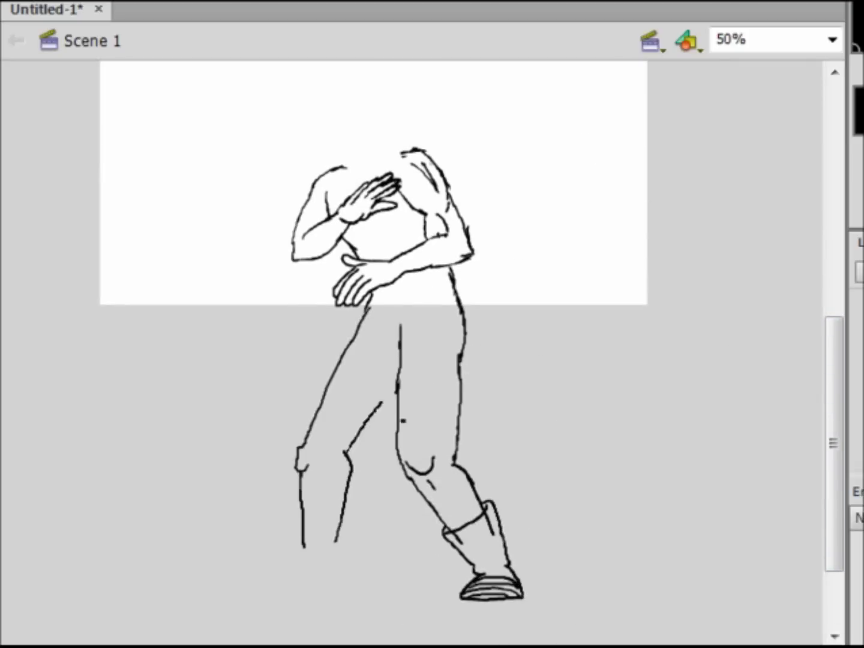
left_click_drag(390, 347, 549, 583)
key("ctrl+z")
left_click_drag(349, 446, 393, 318)
scroll(470, 459, "down", 1)
mouse_move(294, 488)
left_mouse_down()
mouse_move(345, 543)
mouse_move(268, 575)
left_mouse_up()
left_click_drag(283, 562, 318, 574)
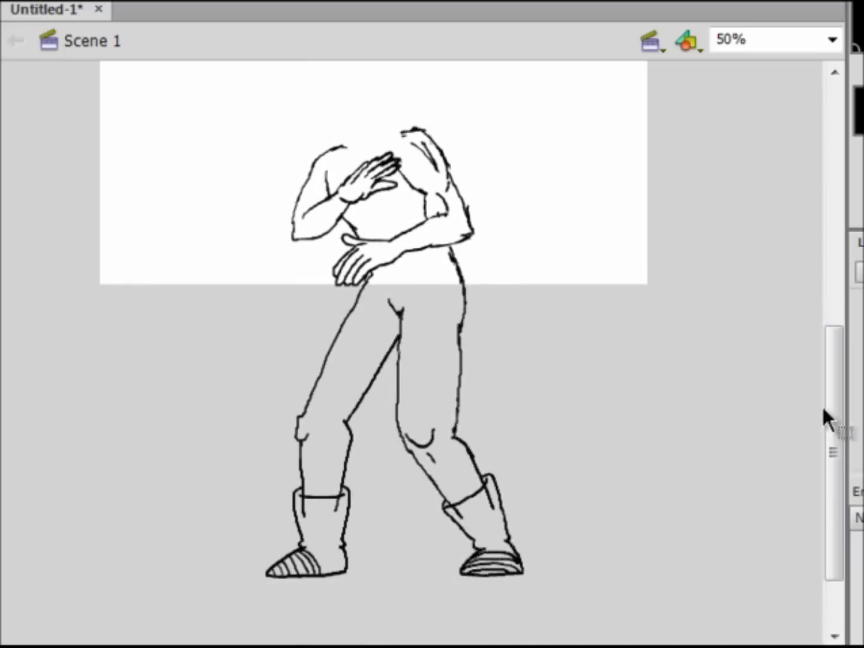
Widen the stance by moving the far lower leg and knee outward
scroll(824, 415, "up", 1)
left_click_drag(264, 423, 346, 453)
key("ctrl+z")
scroll(837, 359, "up", 1)
scroll(832, 400, "down", 1)
Shift the near arm and its hand outward from the torso, keeping it joined at the shoulder
scroll(832, 400, "up", 4)
left_click(404, 317)
left_click_drag(405, 316, 429, 309)
scroll(835, 425, "down", 1)
scroll(836, 424, "up", 2)
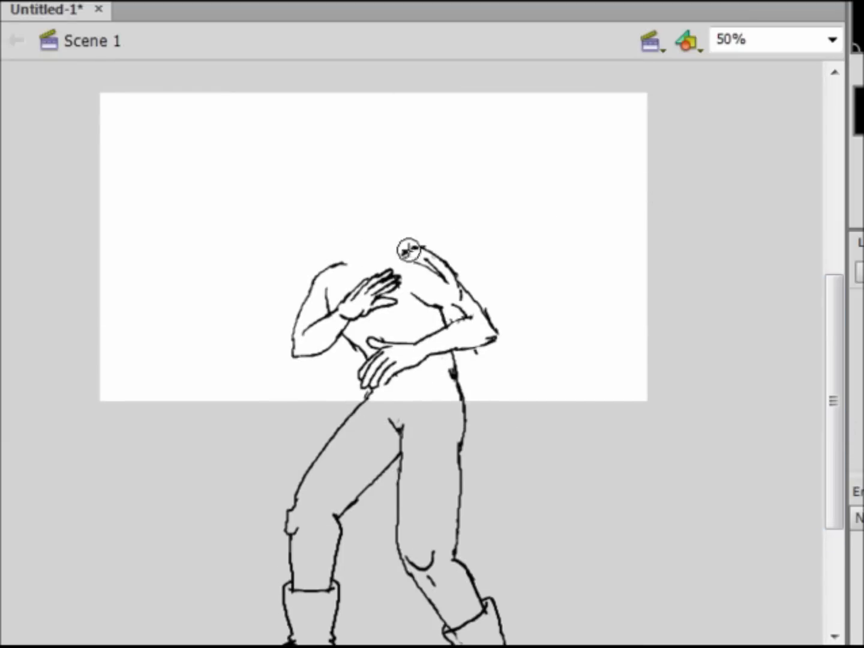
Sketch a rough black head outline with an ear above the shoulders
left_click_drag(310, 168, 379, 144)
left_click_drag(365, 202, 368, 230)
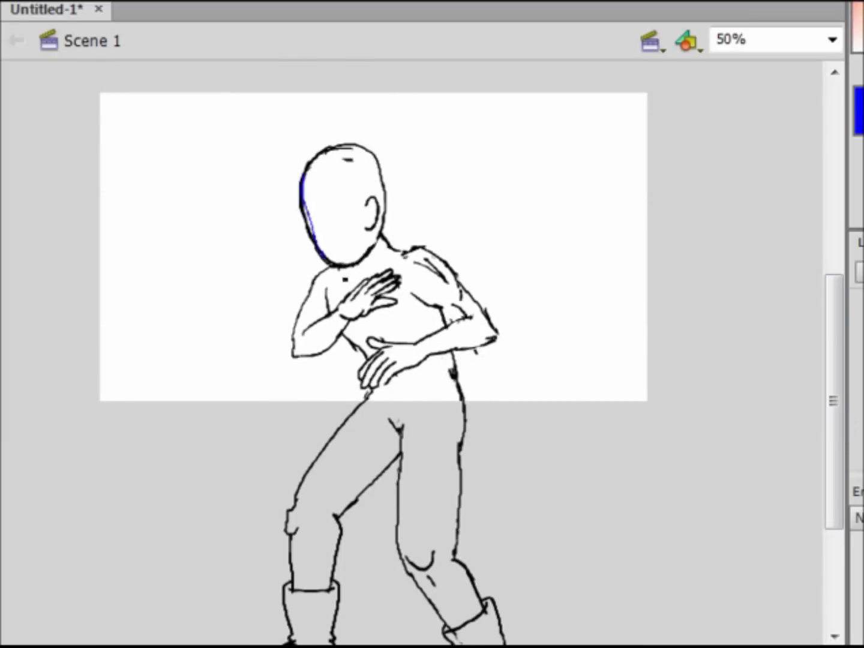
Redraw the head in blue with the jaw, ear, jagged fringe and spiky outer hair
key("ctrl+z")
left_click_drag(306, 166, 349, 271)
key("ctrl+z")
left_click_drag(382, 210, 378, 179)
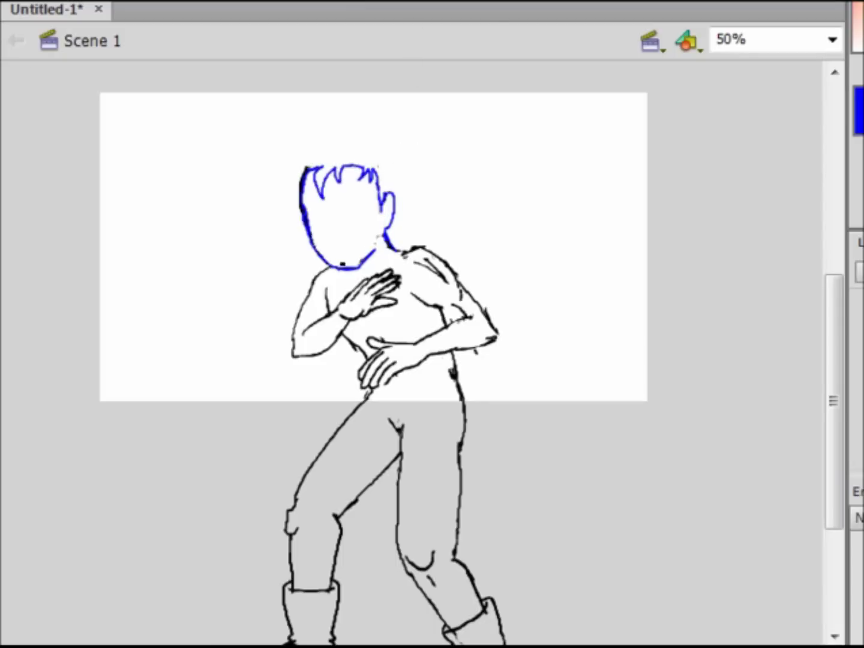
mouse_move(304, 186)
left_mouse_down()
mouse_move(417, 182)
mouse_move(393, 208)
left_mouse_up()
Draw the chest armour, shoulder pads, wrist guards and waist band in green over the blue figure
scroll(840, 405, "down", 2)
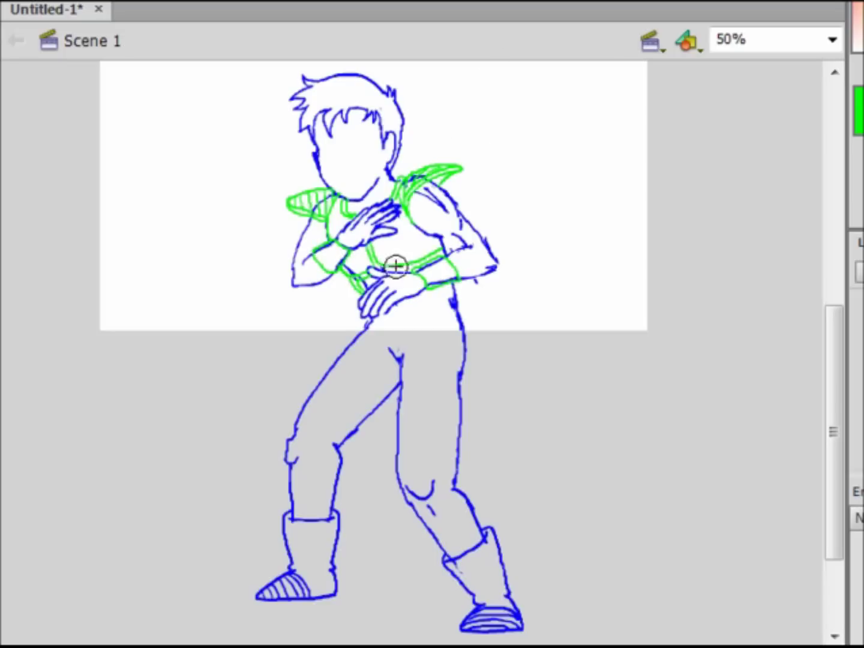
scroll(436, 123, "up", 1)
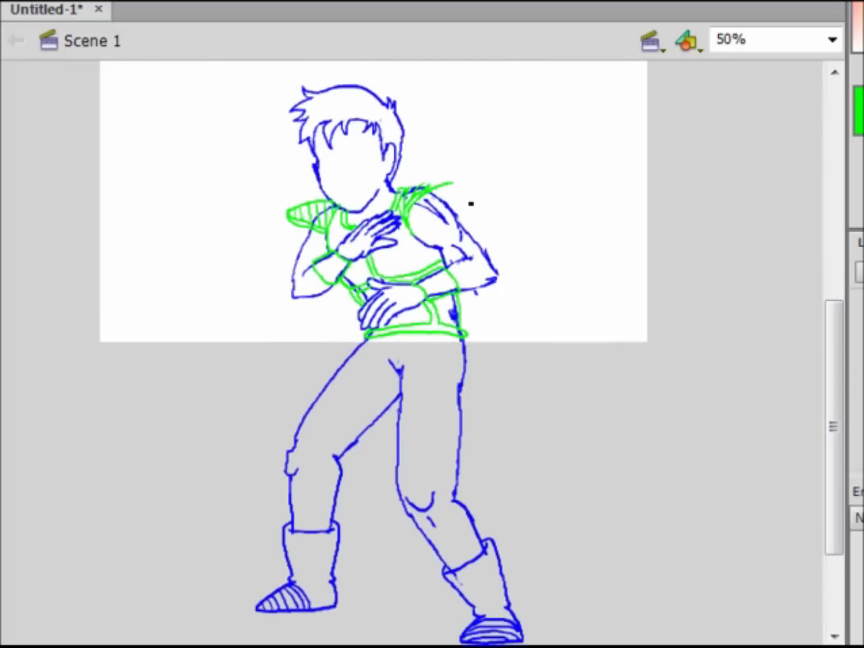
Sketch angled eyebrows and narrowed eyes on the face in blue
left_click_drag(340, 158, 361, 148)
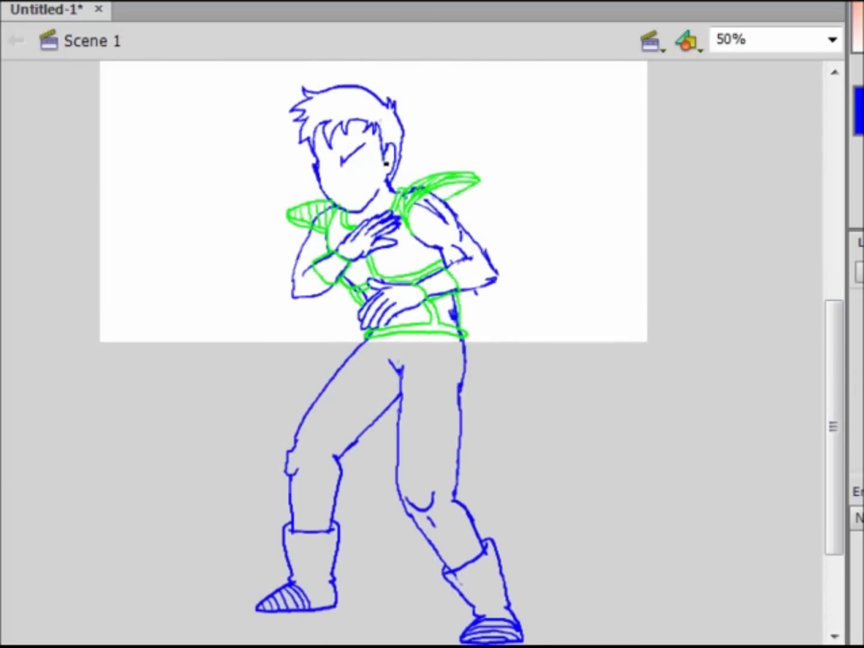
left_click(349, 173)
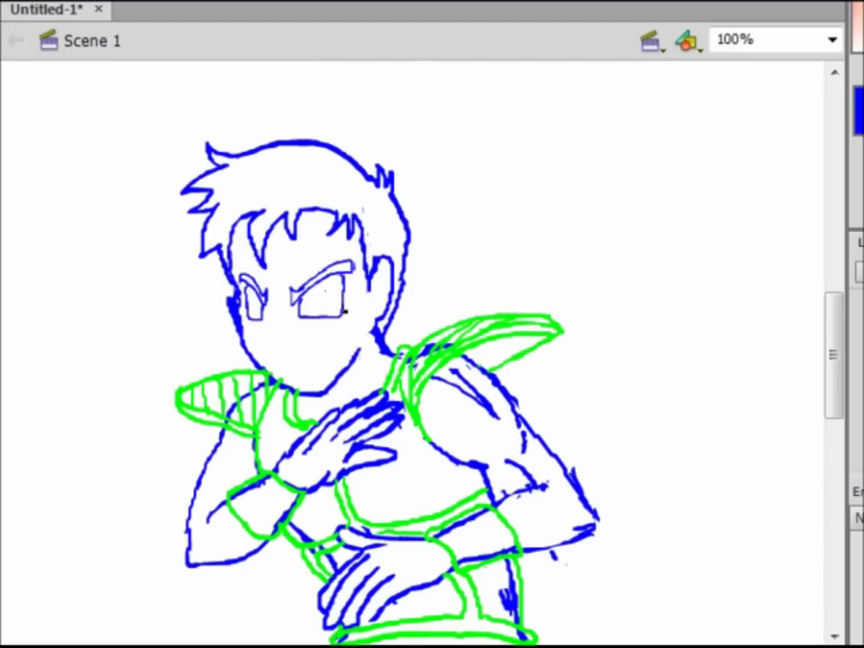
mouse_move(283, 362)
left_mouse_down()
mouse_move(251, 296)
mouse_move(298, 299)
mouse_move(255, 298)
mouse_move(325, 333)
left_mouse_up()
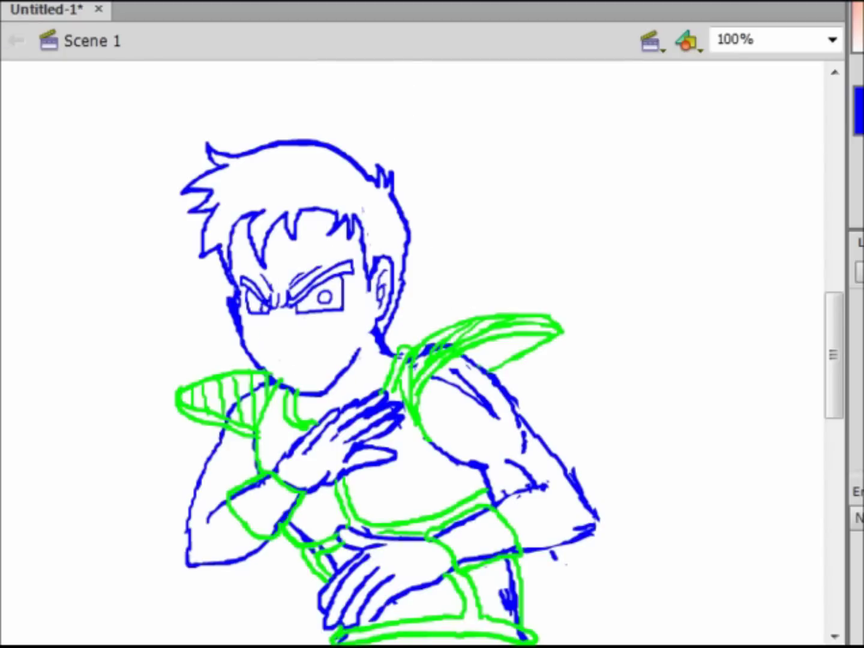
Add spikes along the back of the hair, plus a nose, a smirk and dotted stubble
left_click_drag(298, 143, 390, 176)
left_click_drag(834, 355, 833, 371)
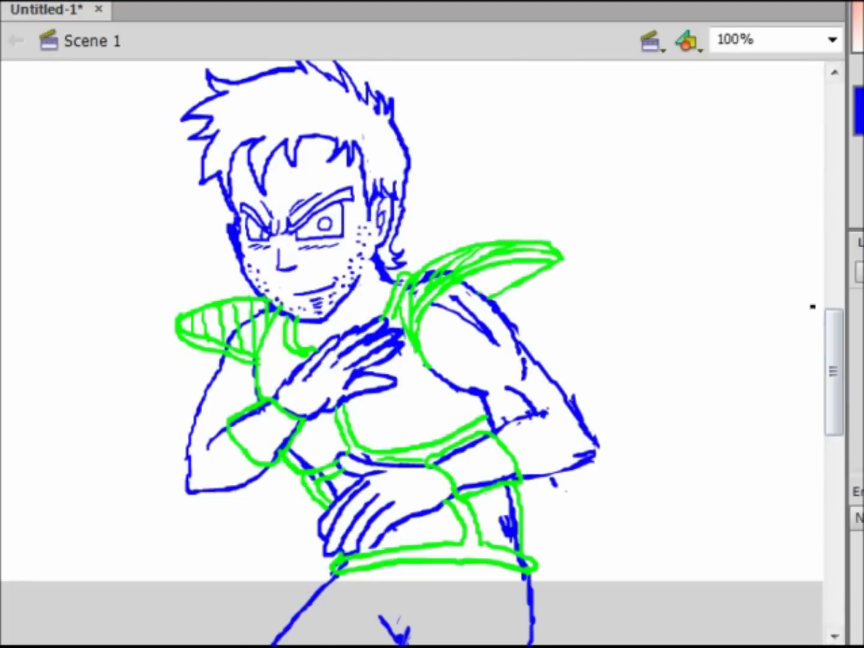
key("ctrl+minus")
scroll(534, 397, "up", 2)
Erase the jagged fringe and redraw it as curled locks over the forehead
key("ctrl+equal")
key("ctrl+equal")
scroll(419, 322, "up", 1)
key("ctrl+minus")
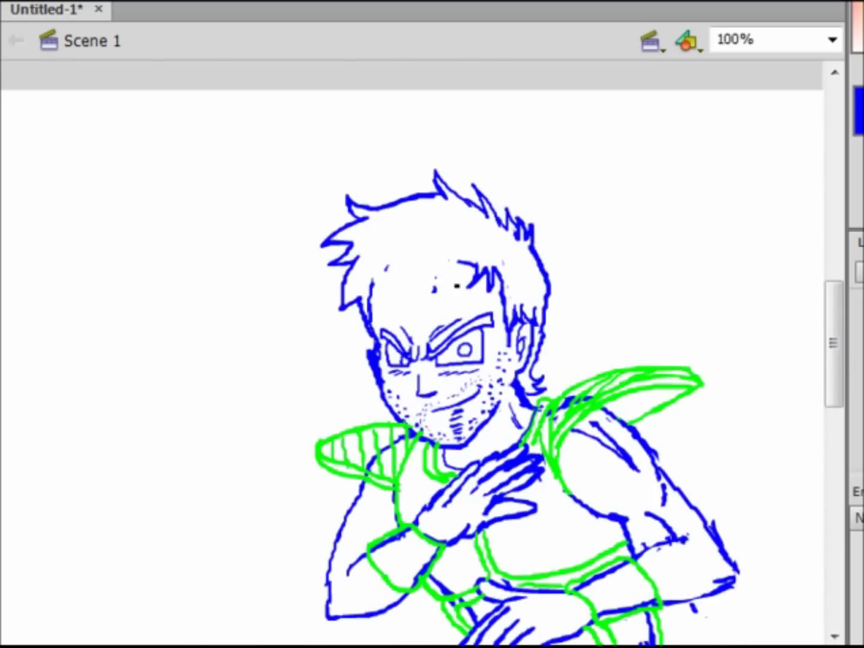
left_click_drag(447, 279, 381, 300)
Reshape the upper hair outline and sketch a long curling tail behind the waist in blue
left_click_drag(834, 342, 834, 362)
key("e")
left_click_drag(349, 198, 474, 88)
key("ctrl+z")
key("ctrl+minus")
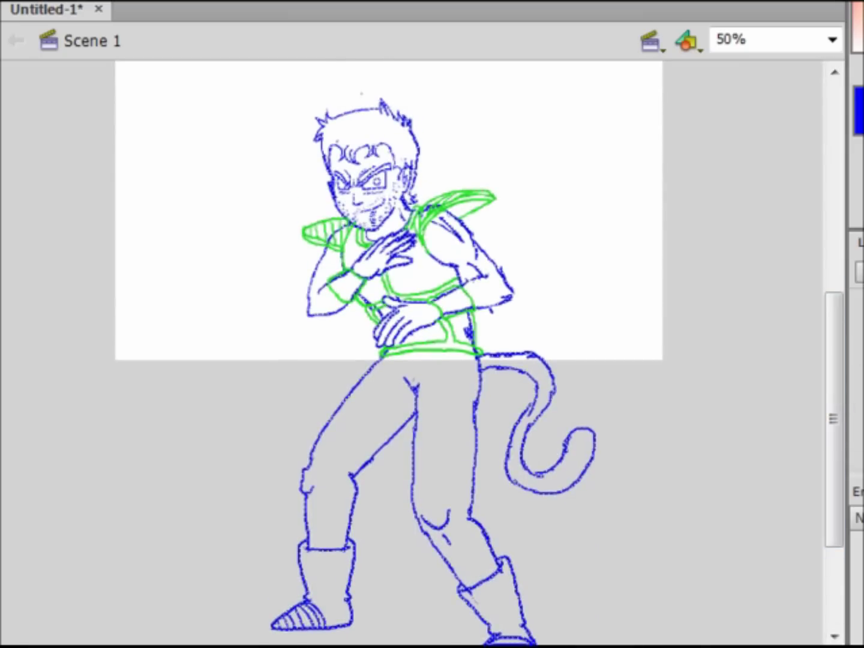
Ink the curled fringe and the near ear with thin black lines over the blue sketch
key("ctrl+plus")
key("ctrl+plus")
left_click(10, 235)
mouse_move(296, 303)
left_mouse_down()
mouse_move(418, 299)
mouse_move(515, 378)
mouse_move(509, 484)
left_mouse_up()
left_click_drag(527, 399, 524, 462)
left_click_drag(472, 412, 353, 451)
scroll(420, 361, "down", 3)
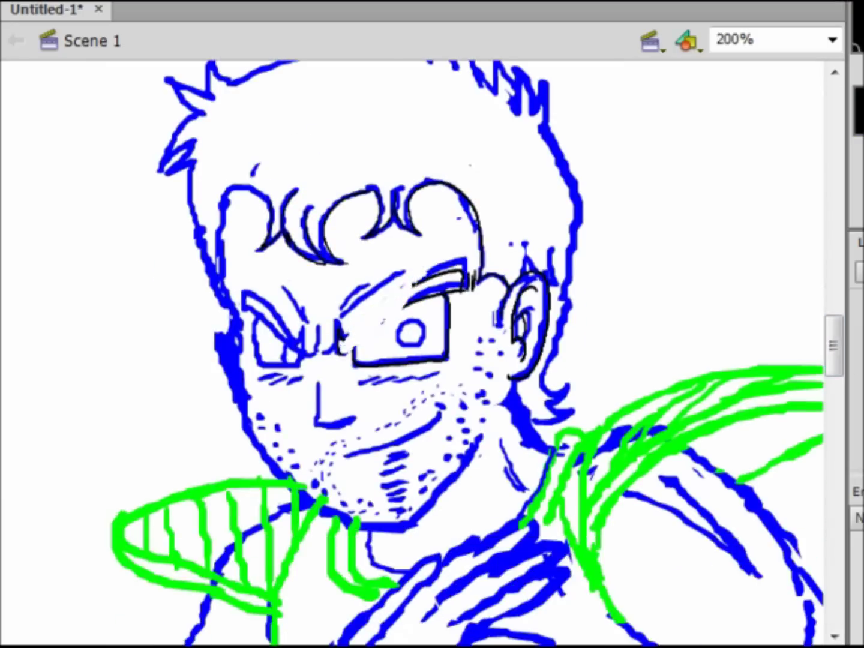
Ink both eyes, the eyebrows and the frown creases in black
left_click_drag(447, 360, 351, 351)
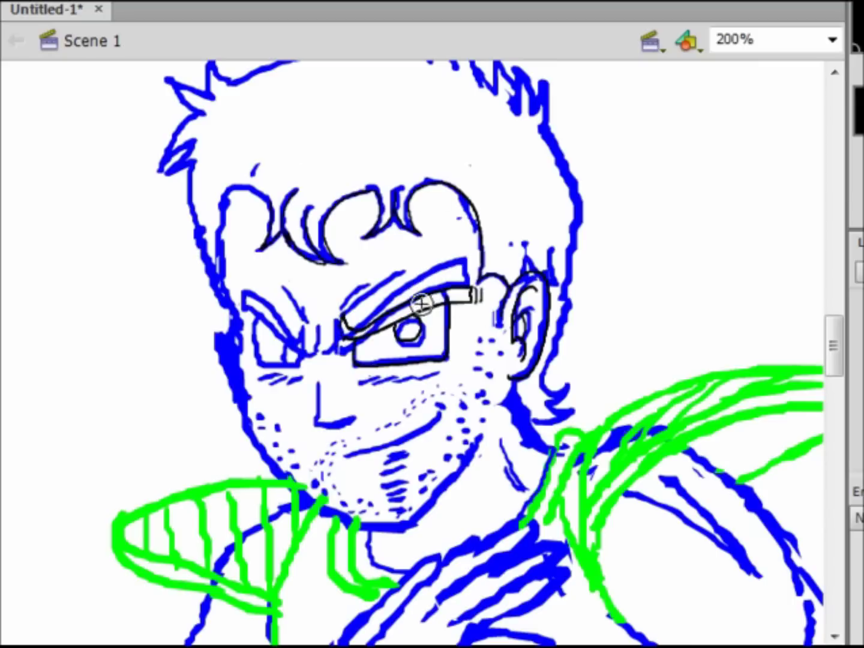
left_click_drag(348, 303, 417, 268)
left_click_drag(278, 282, 300, 325)
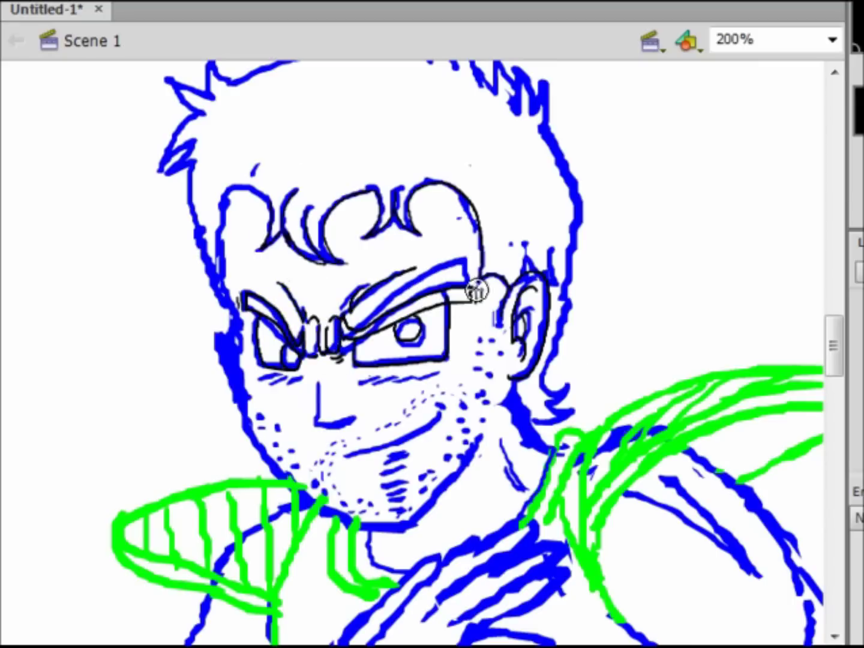
Ink the under-eye strokes, nose, mouth and the face contour down to the jaw in black
left_click_drag(362, 379, 441, 376)
mouse_move(268, 189)
left_mouse_down()
mouse_move(224, 267)
mouse_move(369, 528)
mouse_move(486, 432)
left_mouse_up()
left_click_drag(347, 454, 458, 403)
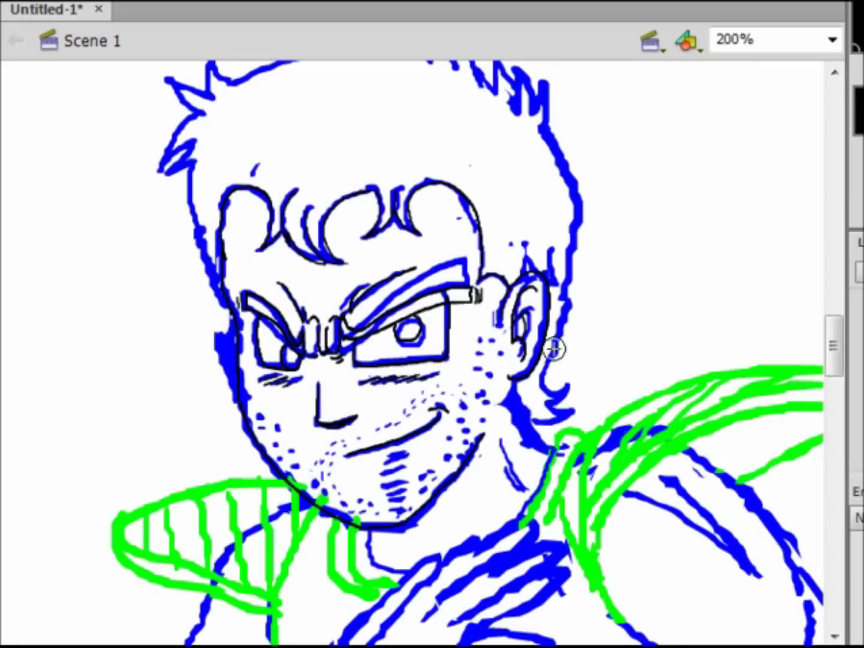
Ink the outer hair contour in black and dot the stubble along the jaw and chin
left_click_drag(577, 384, 551, 407)
scroll(602, 273, "up", 1)
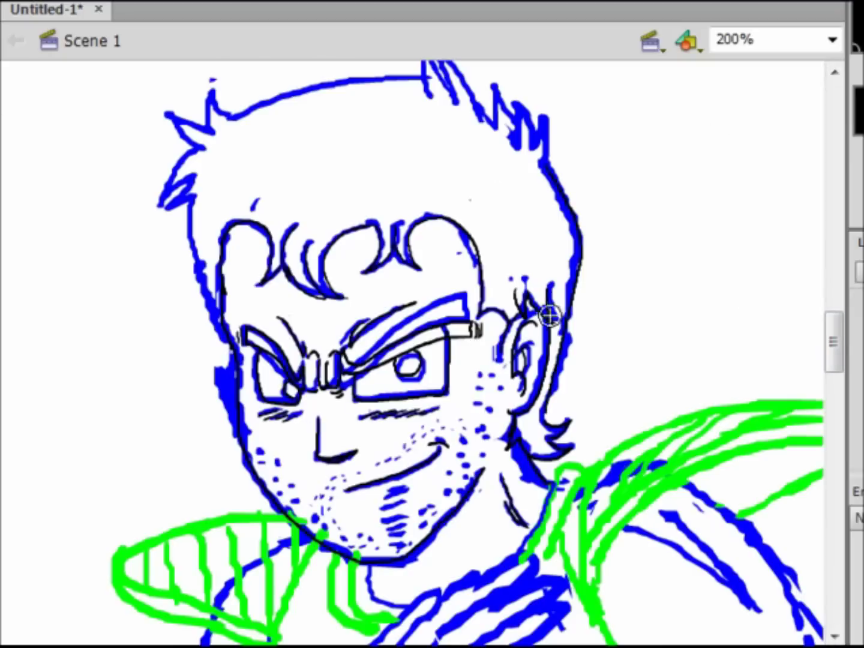
scroll(492, 247, "up", 4)
mouse_move(491, 246)
left_mouse_down()
mouse_move(459, 202)
mouse_move(202, 285)
mouse_move(175, 432)
left_mouse_up()
scroll(835, 345, "down", 4)
scroll(834, 345, "down", 1)
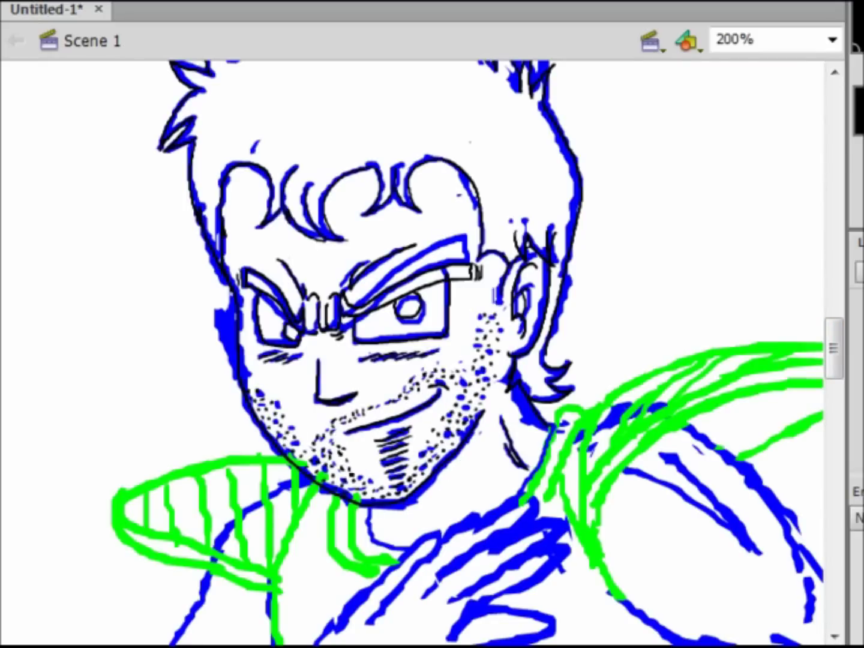
Ink the fingers and palm edge of the hand raised to the chest in black
scroll(339, 538, "down", 3)
left_click_drag(443, 406, 517, 369)
left_click_drag(538, 375, 552, 386)
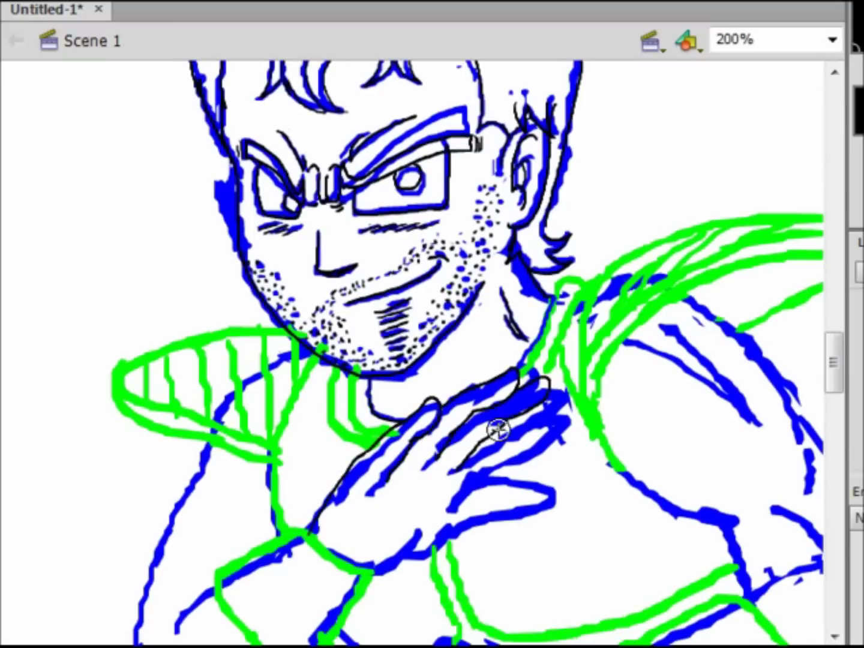
left_click_drag(506, 446, 548, 425)
left_click_drag(419, 516, 354, 556)
key("ctrl+z")
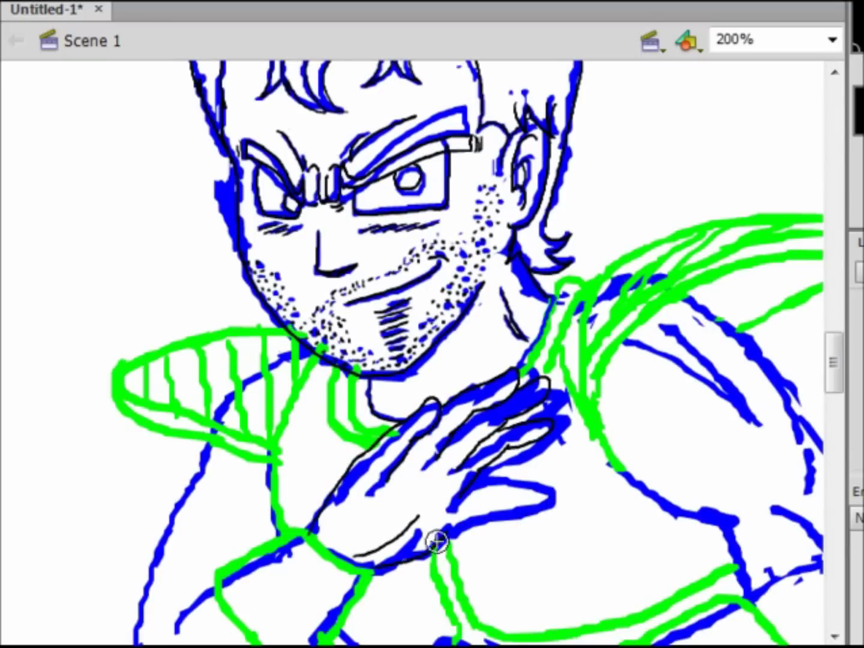
Ink the raised arm's wrist guard in black, including its rim and inner fold lines
scroll(483, 494, "down", 3)
left_click_drag(306, 334, 378, 379)
left_click_drag(299, 332, 309, 468)
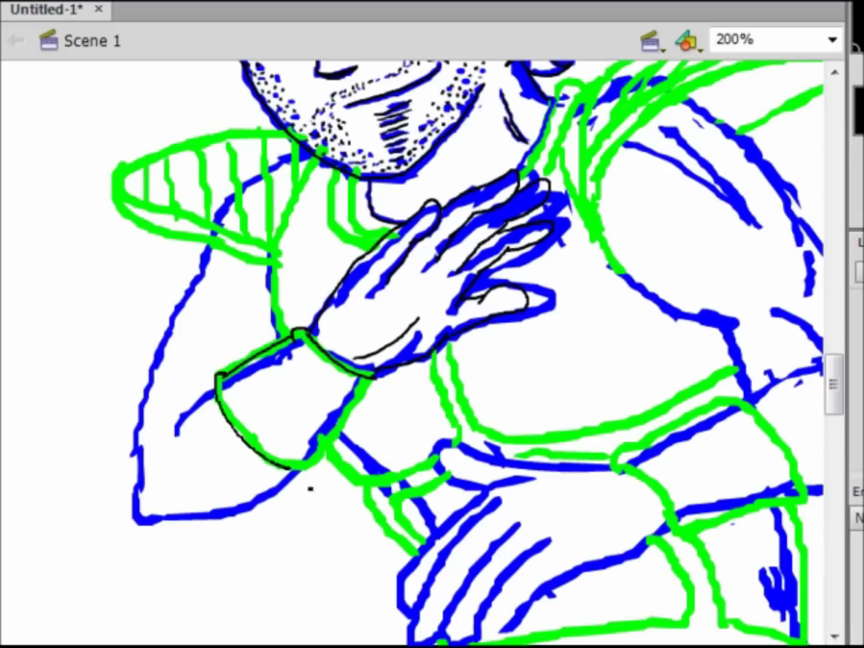
left_click_drag(367, 384, 310, 469)
left_click_drag(307, 358, 348, 384)
left_click_drag(228, 390, 273, 447)
Ink the raised arm's outer contour, forearm and muscle creases below the shoulder pad in black
left_click_drag(216, 385, 174, 433)
left_click_drag(201, 276, 179, 516)
left_click_drag(279, 454, 198, 498)
left_click_drag(203, 274, 272, 327)
left_click_drag(225, 327, 174, 408)
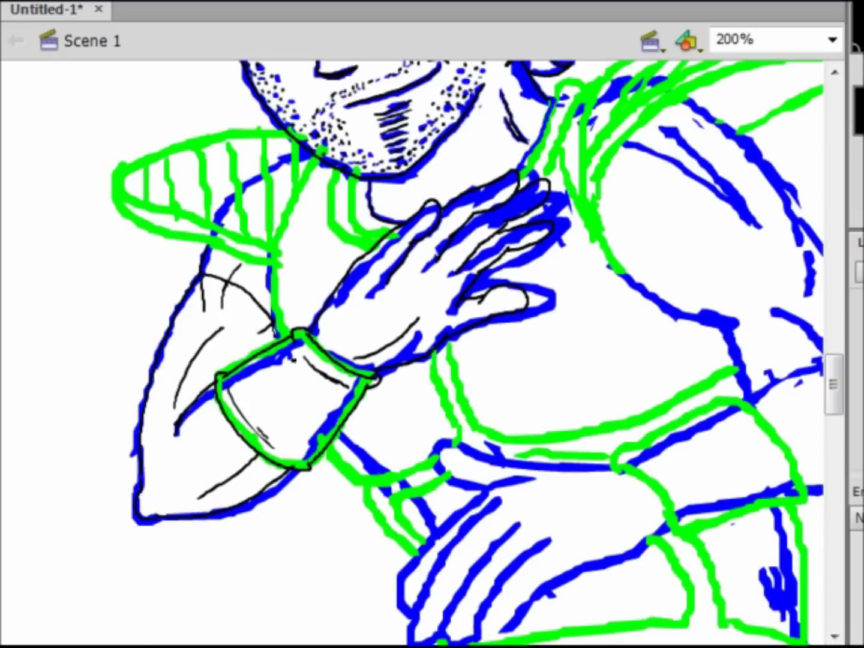
Ink the smaller shoulder pad's contour, rim and ridge lines in black, including the adjoining edge of the chest armour
left_click(289, 240)
left_click(138, 181)
left_click(268, 180)
left_click(231, 180)
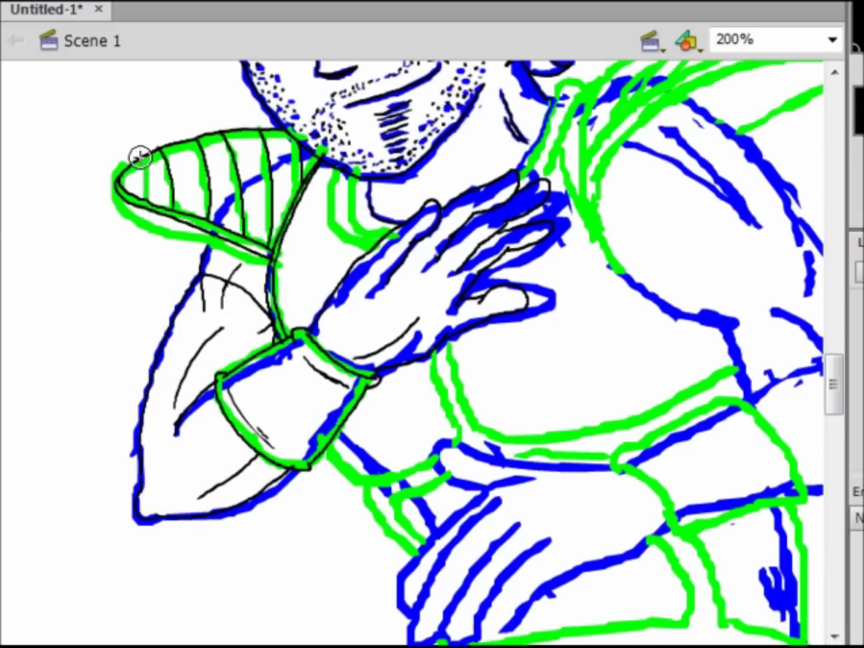
Ink the armour's collar and the other arm's upper contour and muscle arc in black
scroll(527, 116, "right", 5)
left_click(162, 241)
scroll(532, 157, "up", 2)
left_click(370, 181)
left_click_drag(532, 157, 606, 306)
left_click_drag(444, 345, 570, 216)
Ink the larger shoulder pad's contour and ridges in black, along with the muscle creases beneath it
scroll(532, 180, "up", 2)
left_click_drag(397, 420, 673, 222)
left_click_drag(414, 264, 678, 204)
left_click_drag(387, 256, 667, 182)
left_click_drag(413, 287, 408, 430)
left_click_drag(381, 368, 594, 184)
scroll(838, 359, "down", 1)
left_click_drag(555, 257, 501, 205)
Ink the lowered arm's elbow, forearm contour and inner creases in black
scroll(841, 359, "down", 5)
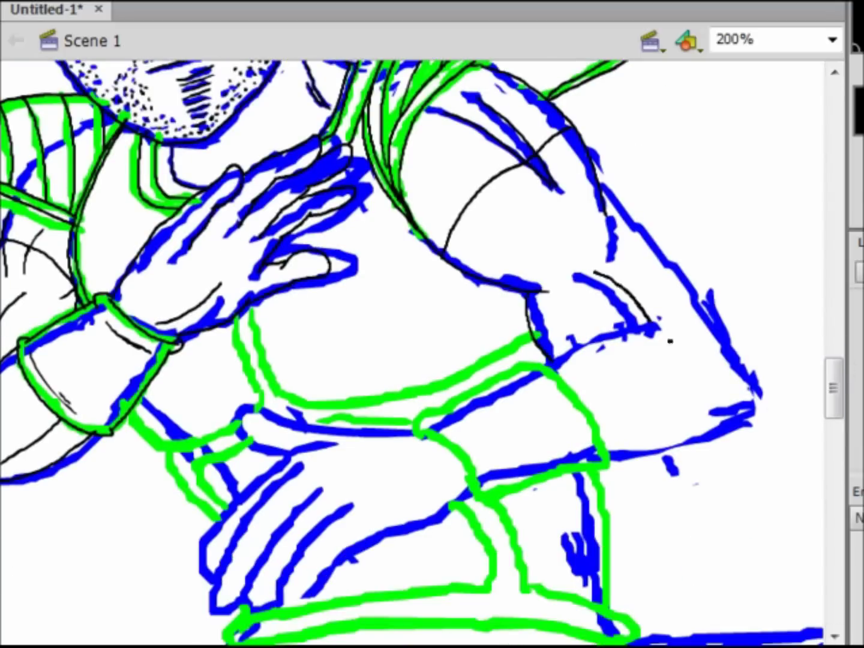
left_click_drag(657, 325, 543, 364)
left_click_drag(758, 390, 606, 462)
left_click_drag(671, 351, 593, 401)
Ink the lowered arm's wrist guard in black, with its rims and inner fold lines
left_click_drag(528, 366, 607, 461)
left_click_drag(603, 465, 419, 430)
left_click_drag(472, 417, 499, 468)
Ink the thumb, fingers and palm edge of the hand held at the waist in black
left_click_drag(244, 408, 288, 447)
scroll(420, 420, "down", 3)
left_click_drag(207, 517, 321, 378)
left_click_drag(241, 522, 375, 414)
left_click_drag(349, 466, 475, 399)
Ink the chest plate's lower border and the armour's side trim in black
scroll(294, 357, "up", 2)
mouse_move(252, 282)
left_mouse_down()
mouse_move(359, 387)
mouse_move(534, 309)
left_mouse_up()
mouse_move(262, 300)
left_mouse_down()
mouse_move(150, 403)
mouse_move(222, 495)
left_mouse_up()
mouse_move(327, 399)
left_mouse_down()
mouse_move(441, 389)
mouse_move(538, 326)
mouse_move(607, 447)
left_mouse_up()
Ink the armour's waistband and the abdominal ridges beside the lowered hand in black
scroll(510, 312, "down", 4)
mouse_move(463, 340)
left_mouse_down()
mouse_move(491, 416)
mouse_move(231, 465)
left_mouse_up()
left_click_drag(231, 475, 609, 480)
mouse_move(325, 428)
left_mouse_down()
mouse_move(636, 467)
mouse_move(465, 367)
left_mouse_up()
Ink the tail-side leg in black from the hip over the knee to the boot cuff
scroll(818, 360, "up", 5)
scroll(603, 224, "down", 10)
left_click_drag(627, 66, 605, 258)
scroll(604, 224, "down", 10)
mouse_move(354, 61)
left_mouse_down()
mouse_move(424, 359)
mouse_move(560, 578)
left_mouse_up()
left_click_drag(578, 318, 704, 522)
scroll(738, 257, "down", 4)
left_click_drag(550, 434, 704, 347)
Ink the tail-side boot in black, including its shaft, sole and toe stripes
scroll(737, 257, "down", 4)
mouse_move(577, 192)
left_mouse_down()
mouse_move(665, 442)
mouse_move(579, 475)
left_mouse_up()
left_click_drag(528, 504, 471, 601)
left_click_drag(661, 471, 711, 603)
left_click_drag(493, 532, 700, 523)
mouse_move(474, 580)
left_mouse_down()
mouse_move(675, 586)
mouse_move(706, 555)
left_mouse_up()
Ink the other leg's thigh, knee and shin contours in black
scroll(688, 536, "left", 10)
scroll(687, 536, "up", 15)
scroll(594, 188, "down", 6)
left_click_drag(231, 257, 195, 420)
scroll(406, 360, "down", 3)
left_click_drag(198, 246, 385, 477)
Ink the other boot in black, including its shaft, ankle crease, sole and curved toe stripes
scroll(386, 476, "down", 3)
left_click_drag(175, 279, 210, 480)
mouse_move(357, 291)
left_mouse_down()
mouse_move(397, 297)
mouse_move(360, 510)
left_mouse_up()
left_click_drag(219, 504, 315, 489)
scroll(360, 420, "down", 3)
left_click_drag(67, 430, 392, 360)
left_click_drag(201, 326, 283, 423)
left_click_drag(137, 366, 174, 429)
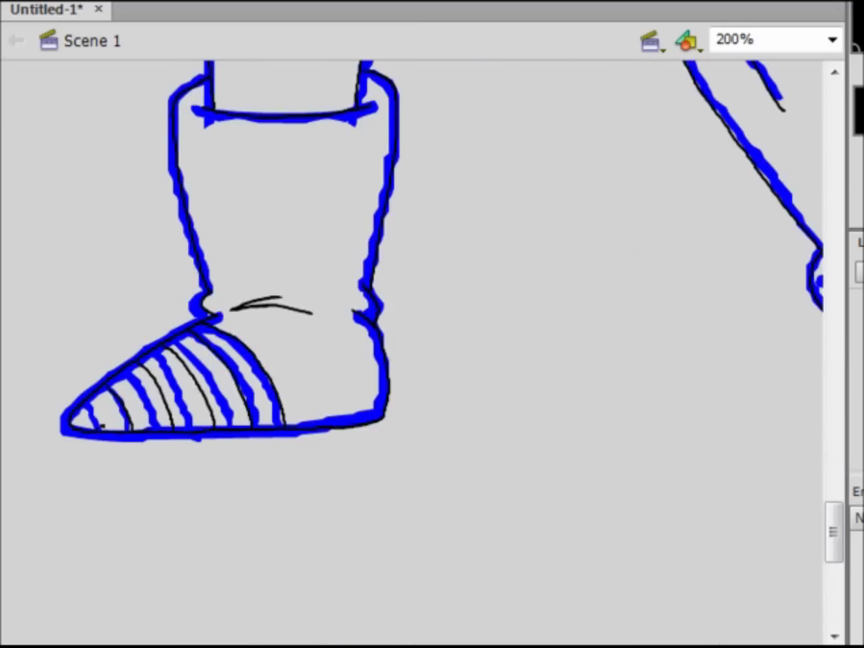
Ink the curled tail's outer and inner contours in black and add short fur strokes along it
scroll(289, 289, "right", 10)
left_click_drag(289, 290, 488, 456)
left_click_drag(268, 240, 576, 379)
scroll(578, 380, "down", 3)
left_click_drag(456, 357, 624, 386)
left_click_drag(427, 327, 641, 372)
left_click_drag(446, 307, 397, 428)
left_click_drag(624, 419, 702, 384)
left_click_drag(609, 554, 532, 582)
Clear the coloured construction lines from view and inspect the whole inked figure
scroll(427, 224, "up", 3)
scroll(426, 225, "down", 3)
key("ctrl+minus")
key("ctrl+minus")
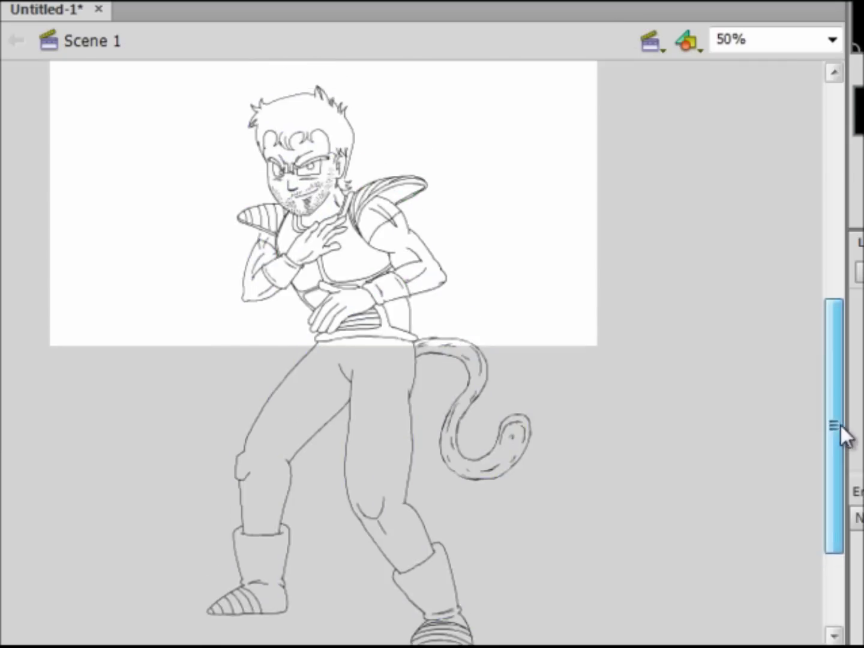
key("z")
left_click(377, 330)
key("ctrl+equal")
key("ctrl+equal")
key("ctrl+minus")
key("ctrl+minus")
key("ctrl+minus")
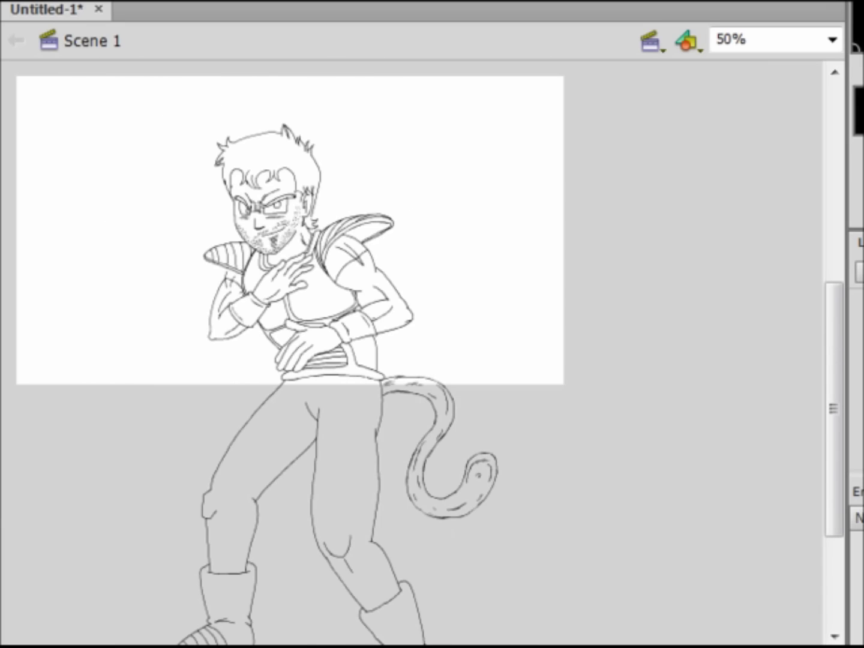
Paste the VERITAS AÉQUITAS tattoo photo over the drawing as a tracing reference
key("q")
key("ctrl+v")
key("ctrl+equal")
scroll(262, 320, "down", 3)
key("ctrl+equal")
Trace the tattoo's knuckle-duster outline, its inner opening and the first two clovers in black
key("y")
mouse_move(454, 427)
left_mouse_down()
mouse_move(370, 342)
mouse_move(480, 433)
left_mouse_up()
left_click_drag(696, 308, 308, 302)
mouse_move(308, 302)
left_mouse_down()
mouse_move(320, 531)
mouse_move(501, 396)
left_mouse_up()
mouse_move(502, 396)
left_mouse_down()
mouse_move(181, 414)
mouse_move(210, 511)
left_mouse_up()
mouse_move(570, 180)
left_mouse_down()
mouse_move(183, 250)
mouse_move(156, 478)
left_mouse_up()
mouse_move(102, 335)
left_mouse_down()
mouse_move(54, 441)
mouse_move(103, 336)
left_mouse_up()
mouse_move(264, 360)
left_mouse_down()
mouse_move(213, 446)
mouse_move(264, 360)
left_mouse_up()
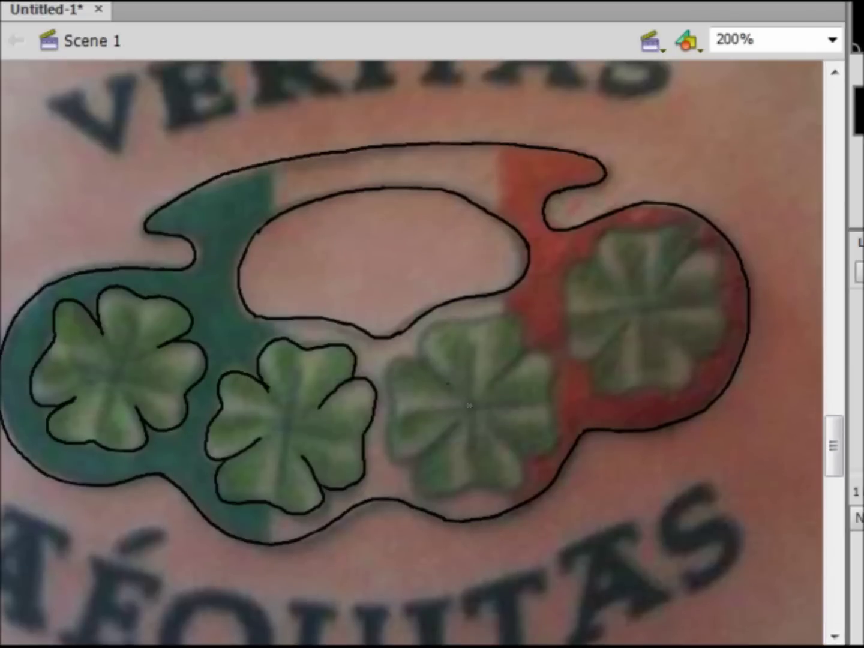
Trace the remaining two clovers and draw two vertical lines dividing the knuckle-duster into flag bands
left_click_drag(438, 342, 528, 480)
left_click_drag(601, 273, 567, 206)
left_click_drag(497, 147, 515, 540)
left_click_drag(272, 156, 254, 315)
Trace the outlines of the VERITAS letters above the knuckle-duster in black
mouse_move(156, 114)
left_mouse_down()
mouse_move(282, 240)
mouse_move(338, 249)
left_mouse_up()
left_click_drag(338, 250, 288, 198)
mouse_move(384, 186)
left_mouse_down()
mouse_move(468, 180)
mouse_move(482, 150)
mouse_move(346, 151)
left_mouse_up()
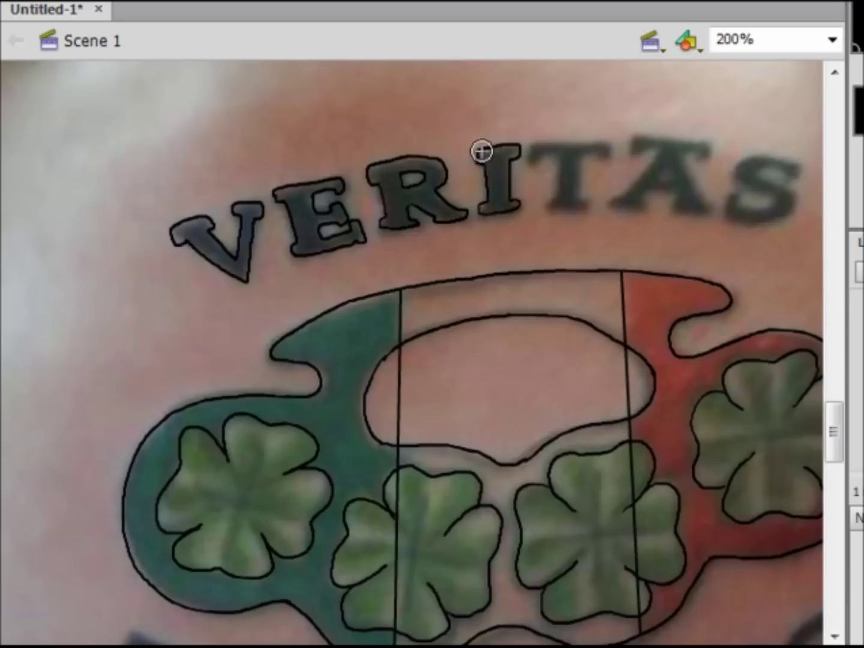
left_click_drag(396, 156, 420, 133)
mouse_move(474, 210)
left_mouse_down()
mouse_move(576, 156)
mouse_move(613, 216)
left_mouse_up()
Trace the outlines of the AÉQUITAS letters below the knuckle-duster in black
scroll(600, 360, "down", 5)
left_click_drag(720, 361, 619, 469)
left_click_drag(601, 349, 654, 445)
scroll(419, 361, "left", 2)
left_click_drag(515, 396, 594, 498)
left_click_drag(457, 420, 507, 522)
left_click_drag(369, 432, 439, 511)
scroll(420, 360, "left", 3)
mouse_move(312, 414)
left_mouse_down()
mouse_move(265, 392)
mouse_move(228, 474)
left_mouse_up()
left_click_drag(180, 337, 114, 408)
Fill the traced VERITAS and AÉQUITAS letters with solid black
key("ctrl+1")
left_click(294, 141)
left_click(345, 129)
left_click(393, 117)
left_click(553, 375)
left_click(252, 372)
left_click(304, 391)
left_click(357, 414)
left_click(408, 414)
left_click(463, 414)
Fill the knuckle-duster's flag bands with dark green #2B4B3E, white and red, and the clovers with green
left_click(354, 186)
left_click(576, 241)
left_click(444, 171)
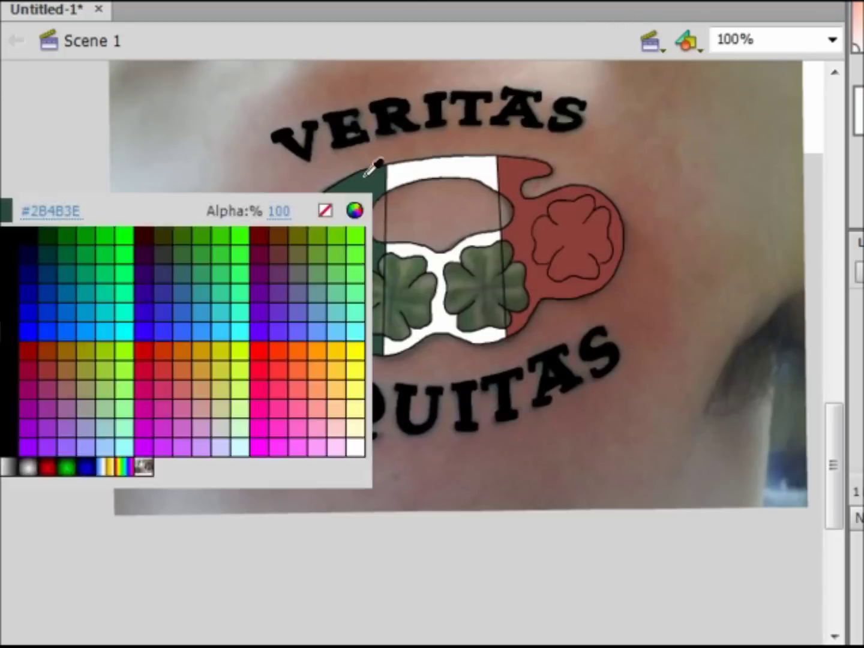
left_click(396, 288)
left_click(487, 283)
Delete the tattoo photo and fit the reduced emblem onto the chest plate, partly behind the raised hand
key("Delete")
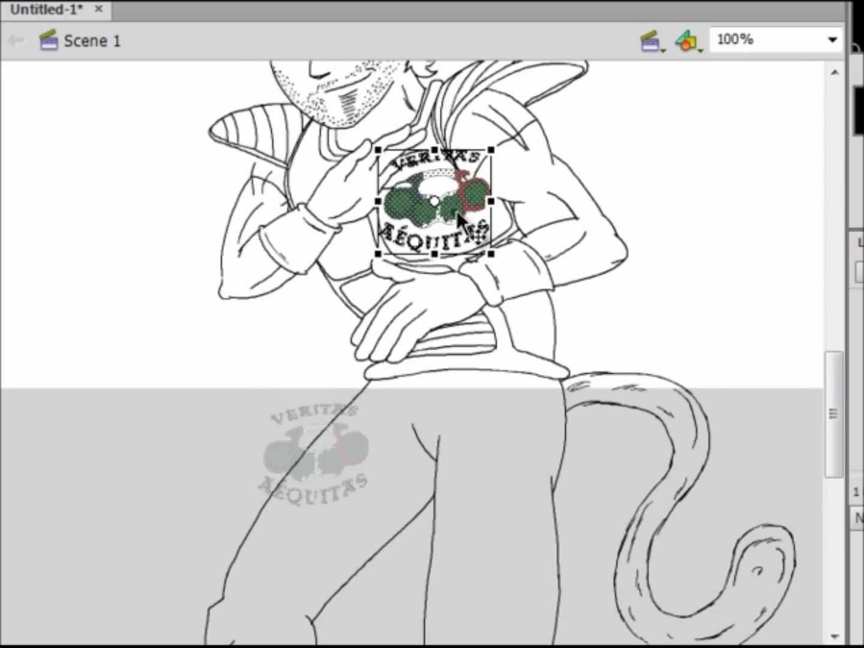
key("ctrl+=")
mouse_move(363, 332)
left_mouse_down()
mouse_move(353, 396)
mouse_move(360, 312)
mouse_move(351, 257)
mouse_move(363, 265)
left_mouse_up()
left_click(721, 143)
key("ctrl+minus")
key("ctrl+minus")
key("ctrl+=")
key("ctrl+=")
key("ctrl+1")
key("ctrl+4")
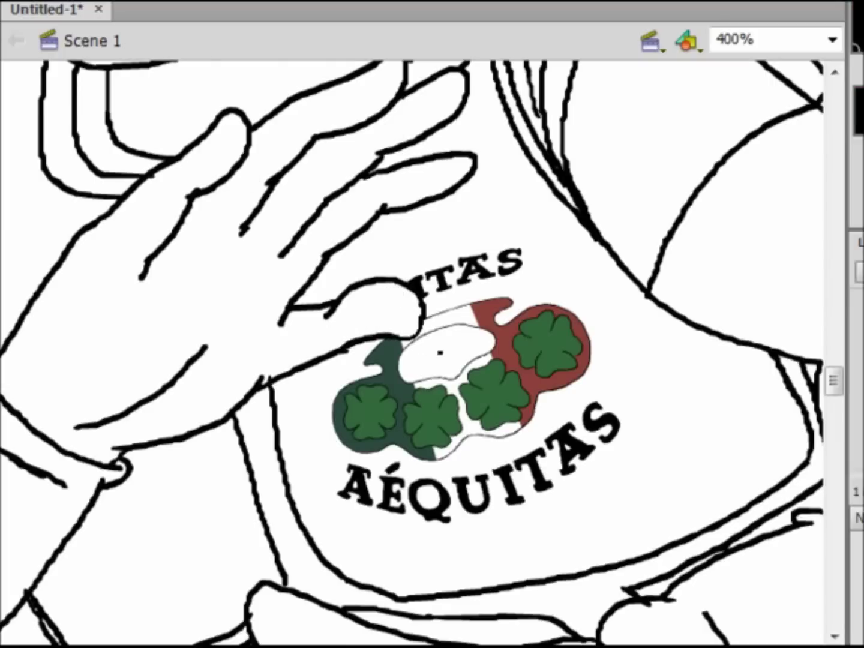
Place the anime warrior reference picture beside the figure and fill the armour on the raised arm's side with dark teal
key("ctrl+1")
scroll(826, 386, "up", 3)
scroll(833, 420, "down", 3)
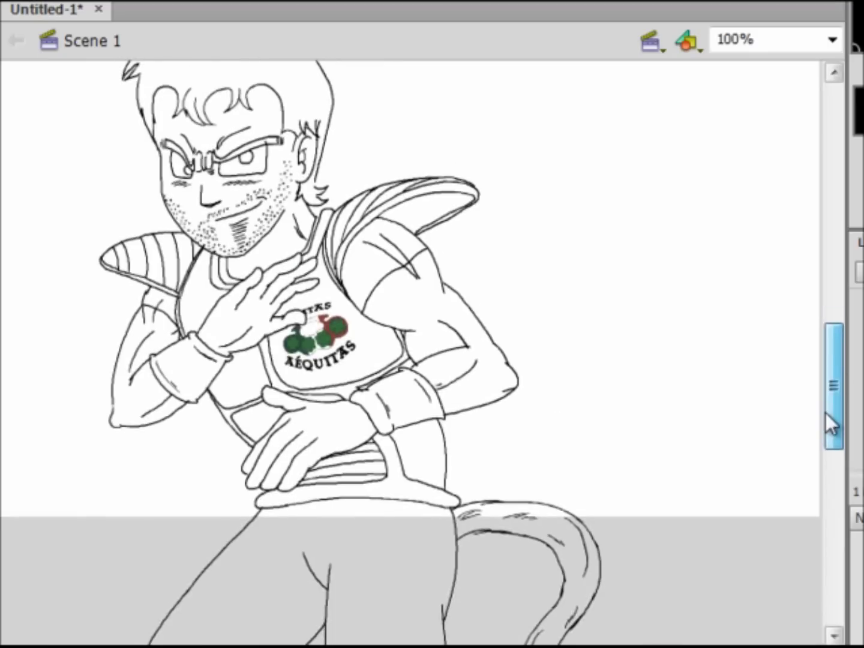
scroll(421, 360, "left", 5)
left_click(480, 258)
left_click(557, 327)
left_click(522, 359)
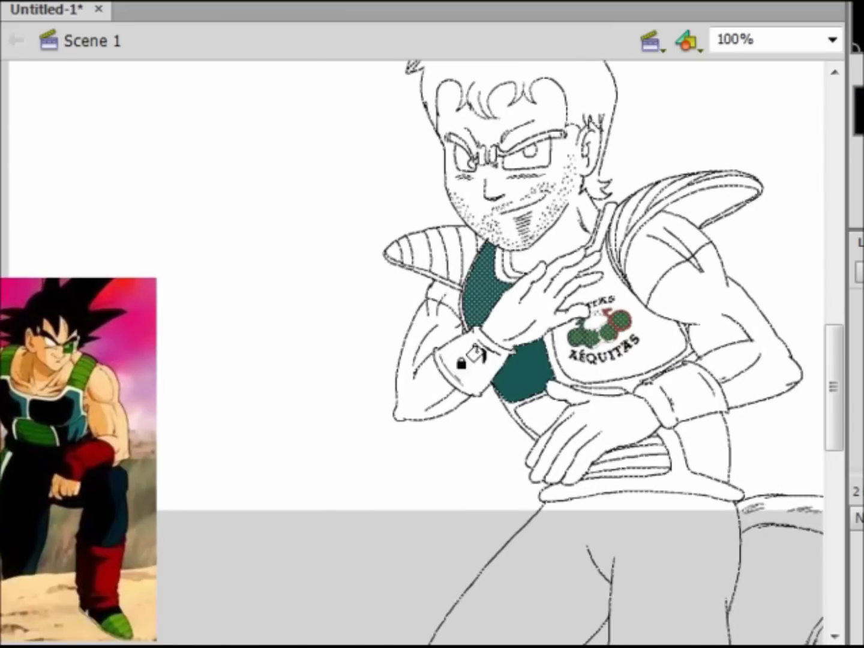
Fill the main chest plate around the emblem and the armour's tail-side waist panel with the same dark teal
left_click(7, 261)
left_click(60, 336)
left_click(591, 312)
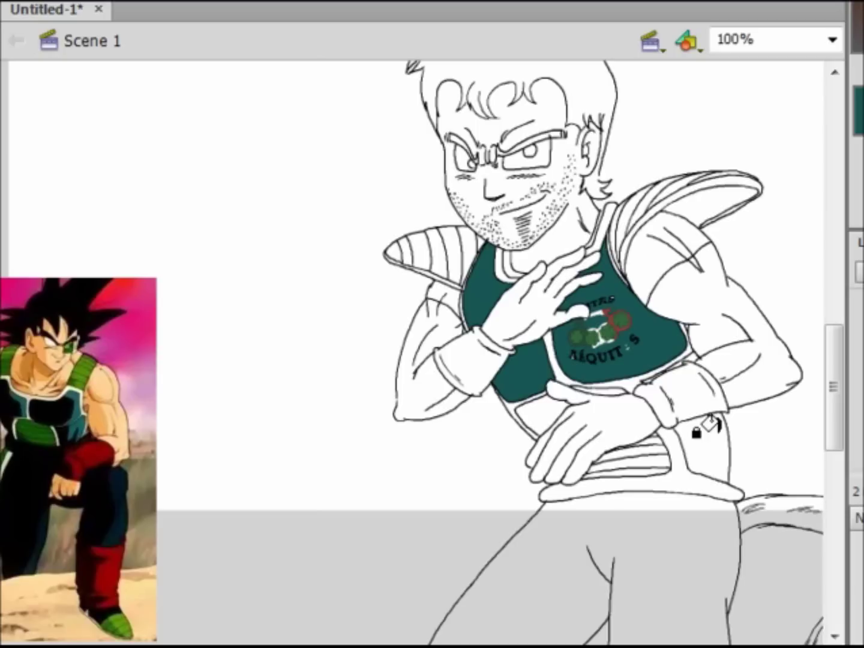
left_click(707, 428)
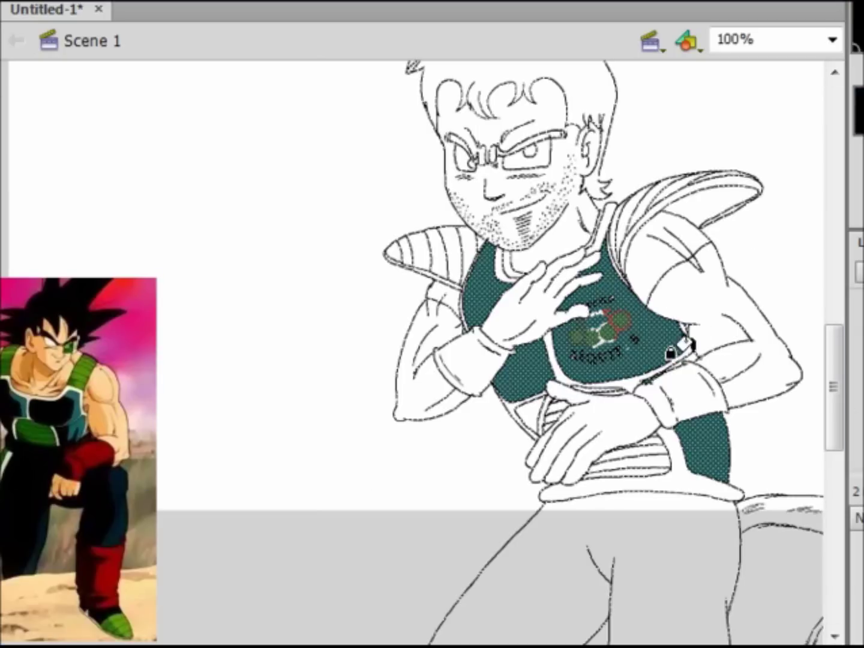
Fill the small armour gap above the lowered wrist guard and repair the second A of AÉQUITAS in black
left_click(679, 348)
left_click(679, 348)
left_click(142, 412, "alt")
left_click(141, 411, "alt")
left_click(345, 322)
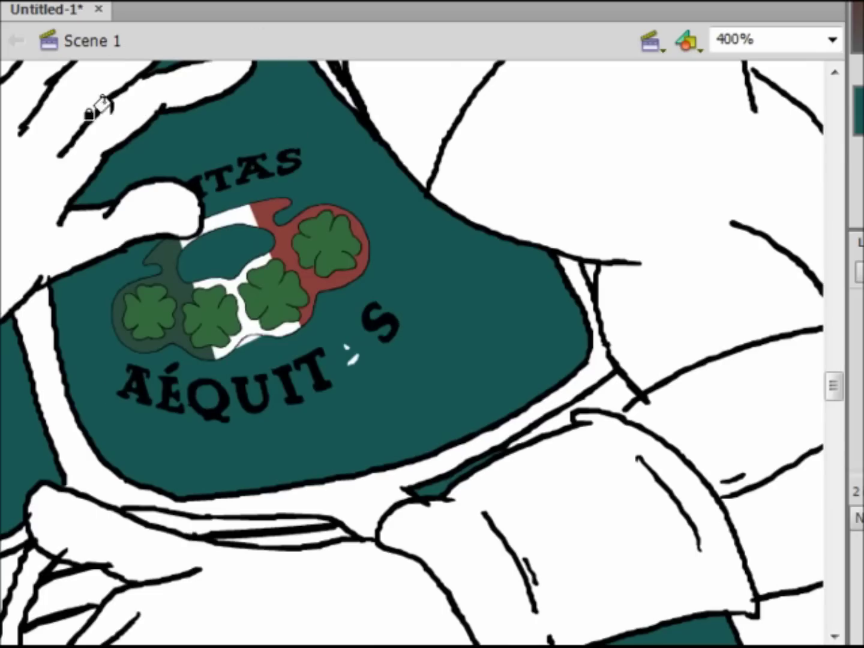
left_click(370, 336, "alt")
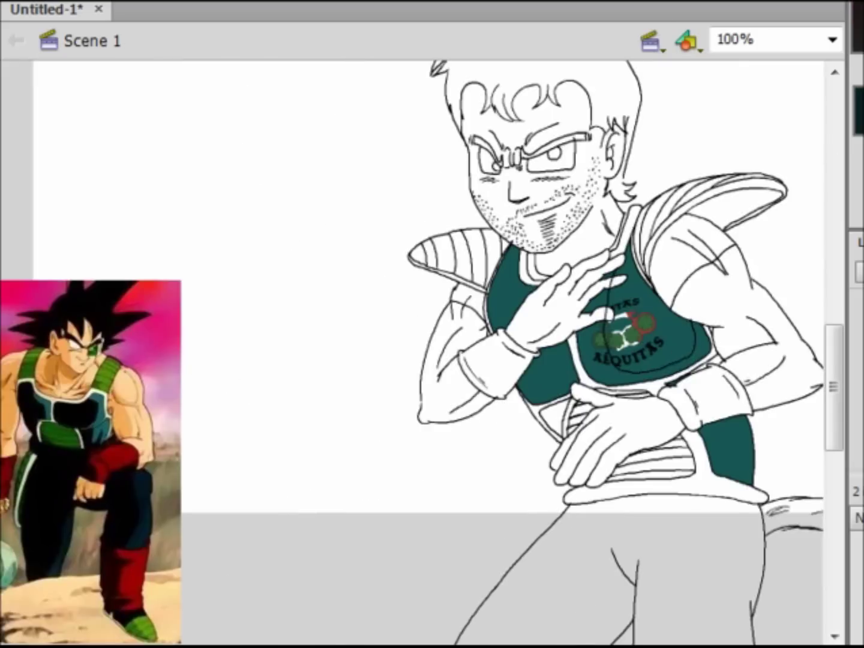
Shade the chest plate with darker teal edges and add lighter teal highlights over the emblem and on the raised arm's side
left_click(598, 303)
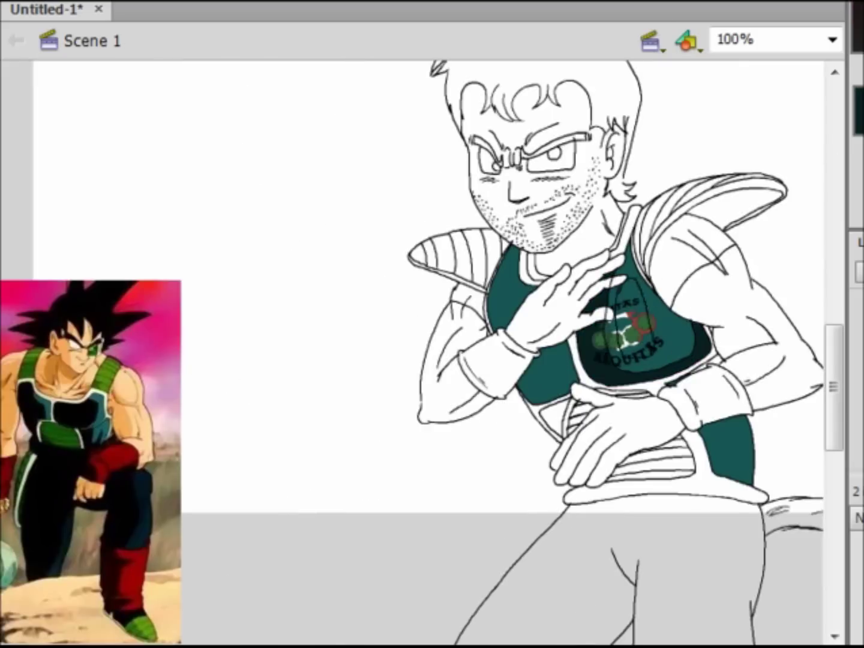
key("ctrl+z")
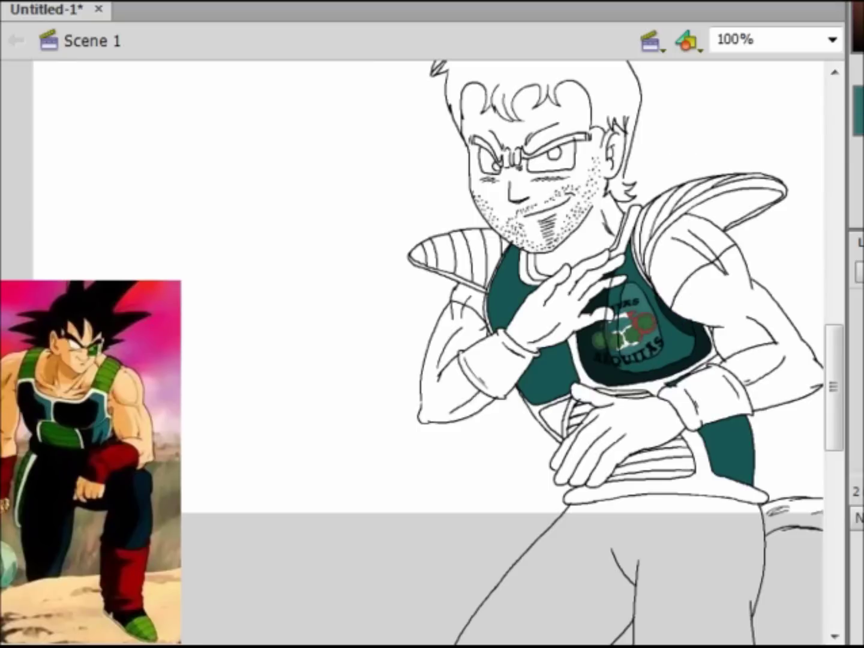
left_click(538, 375)
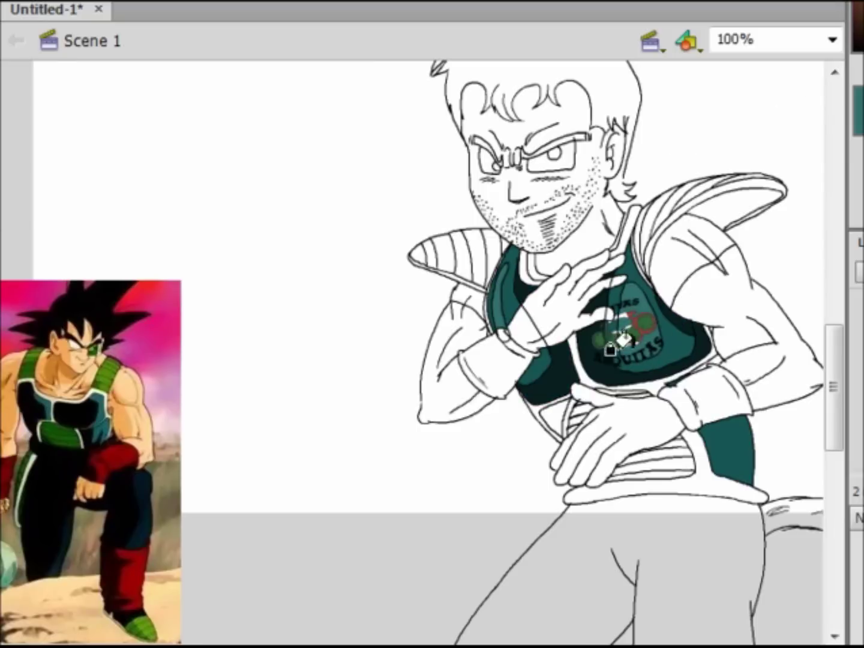
key("ctrl+equal")
key("ctrl+equal")
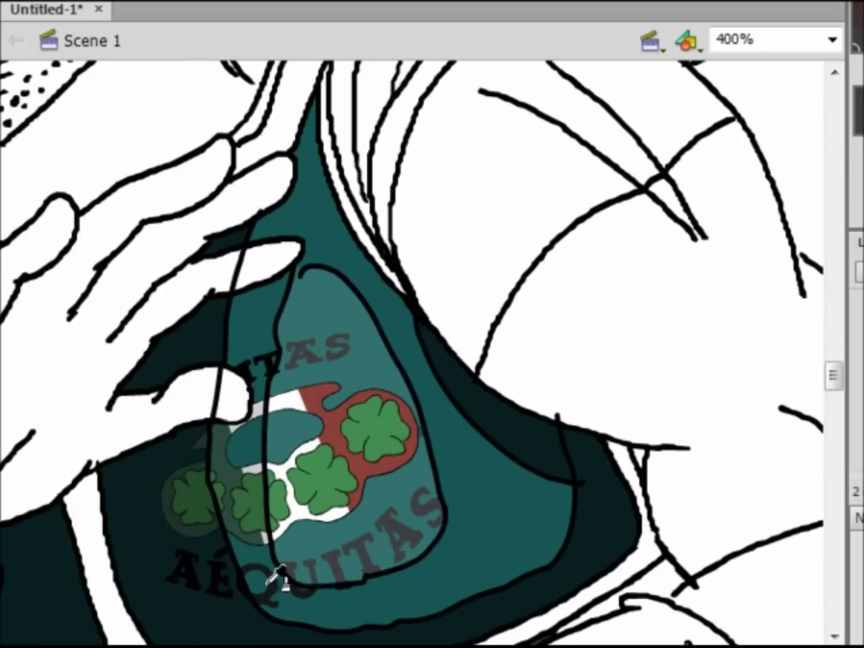
Colour the stomach bands green and the trousers very dark teal, with near-black shadows and grey-teal highlights
key("ctrl+minus")
key("ctrl+minus")
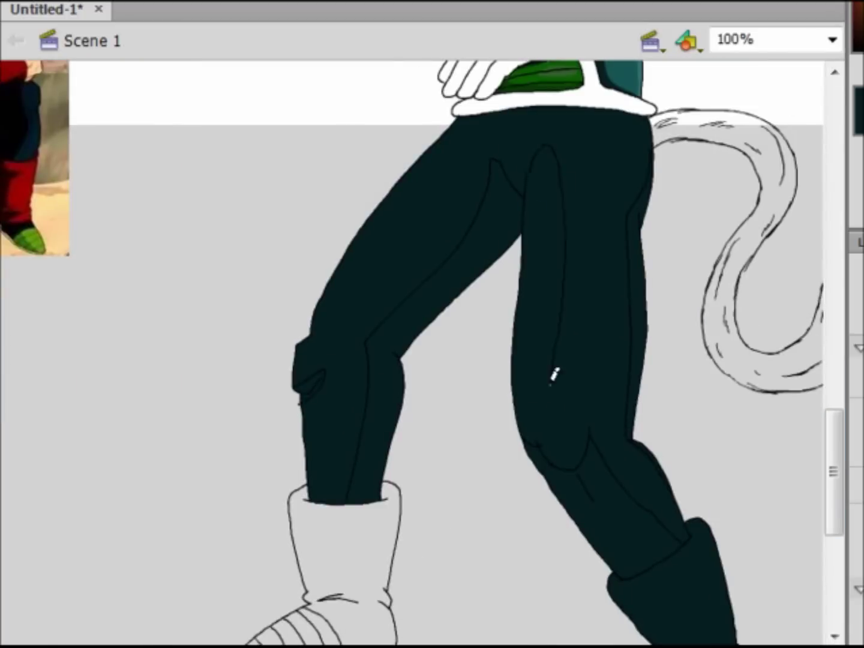
scroll(529, 264, "down", 3)
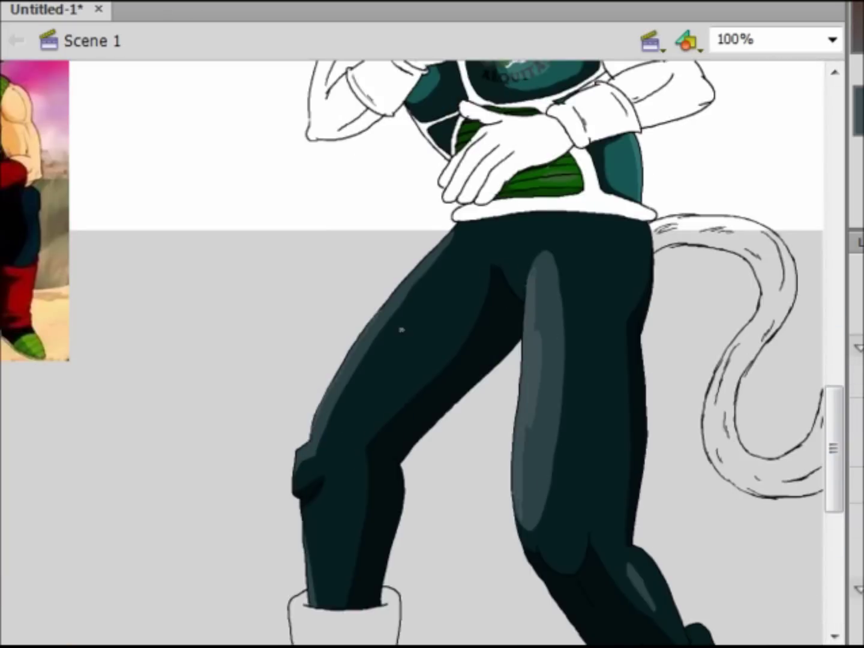
scroll(551, 422, "up", 5)
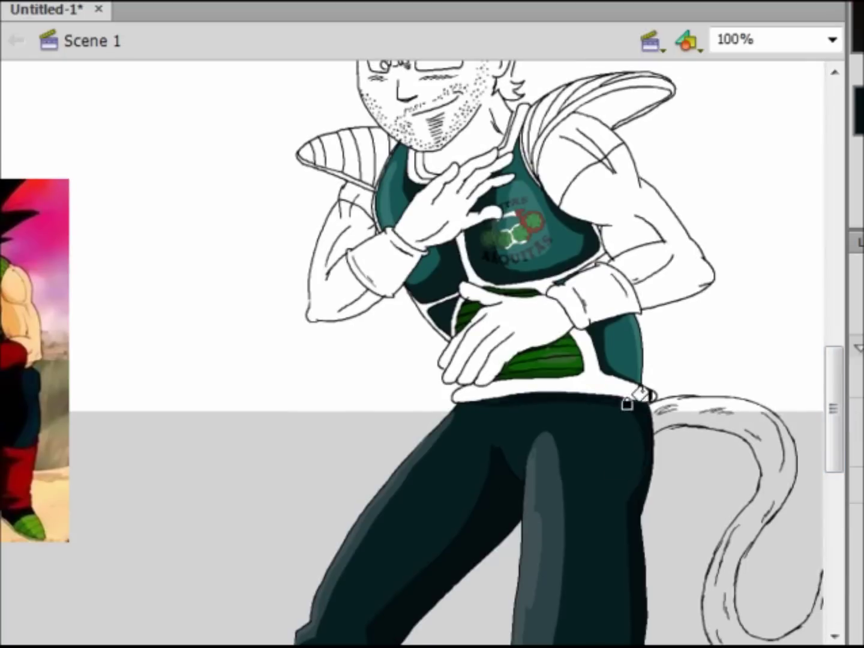
Outline the shadow areas on the armour's white trim and shoulder guard rims and fill them with grey
scroll(628, 404, "up", 4)
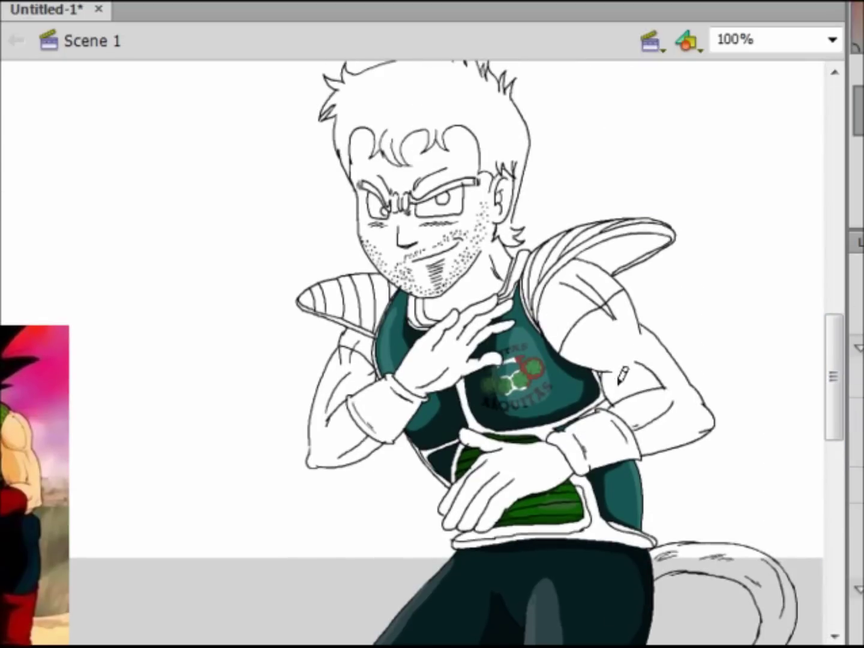
key("ctrl+=")
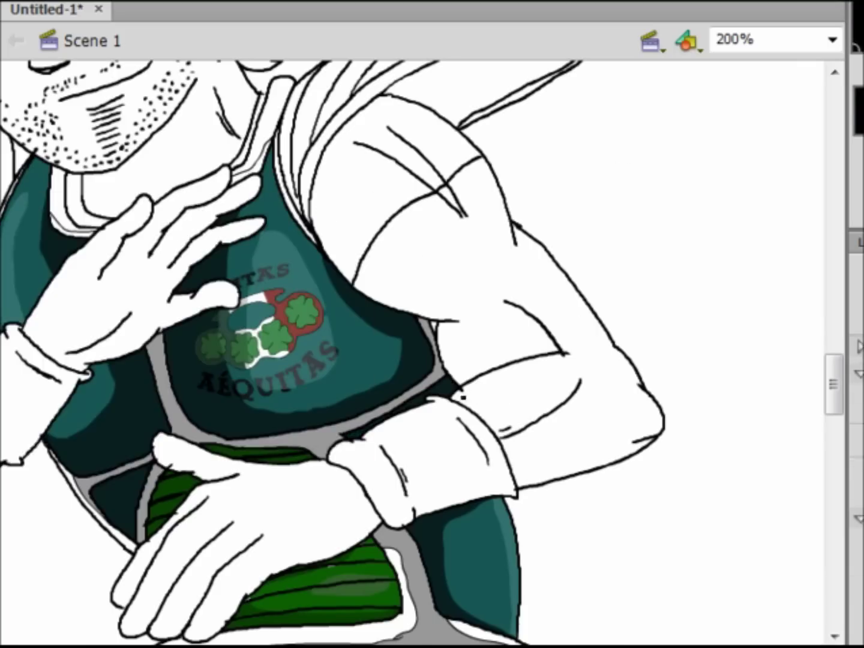
key("ctrl+minus")
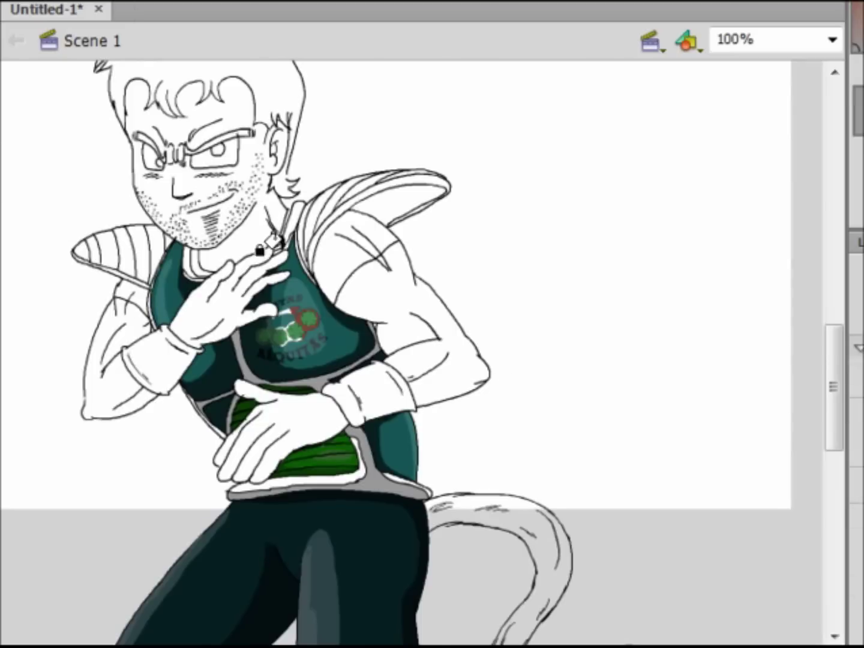
key("ctrl+=")
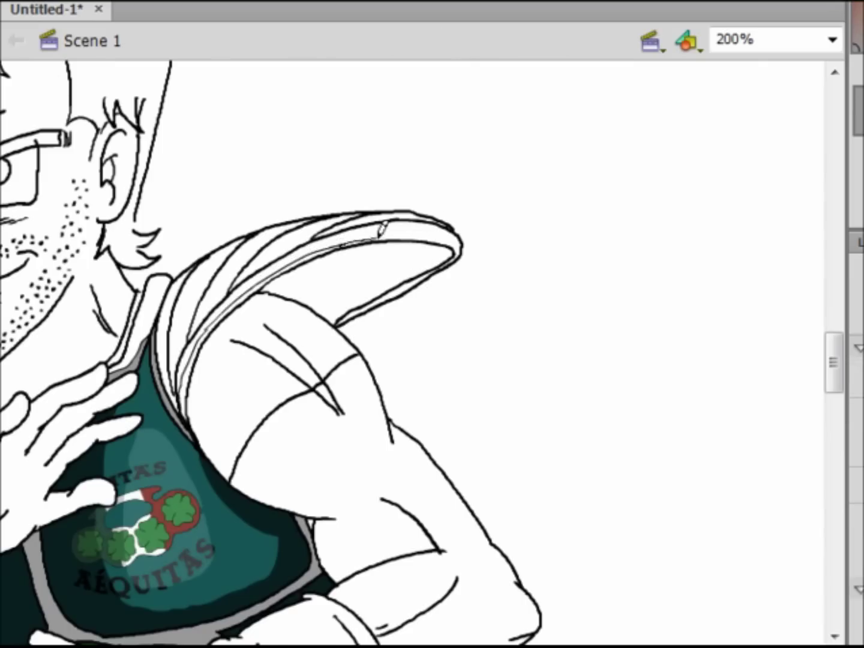
scroll(432, 238, "left", 5)
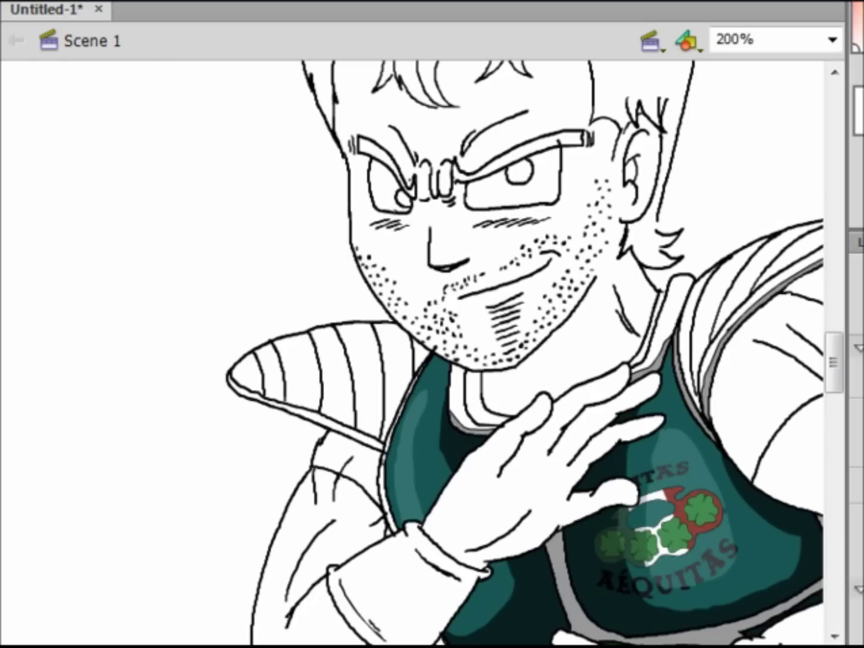
Fill both boots white and outline shadow and highlight areas on the boots and striped toe caps
key("ctrl+minus")
key("ctrl+4")
key("ctrl+1")
key("ctrl+4")
left_click(537, 498, "alt")
left_click(538, 498, "alt")
left_click(537, 499, "alt")
scroll(821, 448, "down", 3)
left_click(9, 189)
left_click(216, 466)
left_click(462, 559)
left_click(259, 536)
key("ctrl+1")
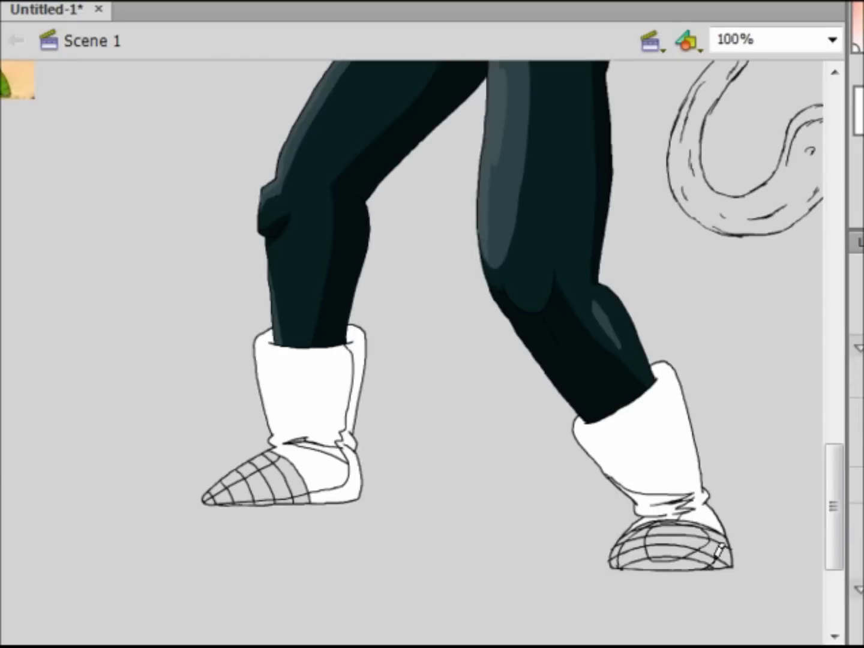
Fill the outlined shadow areas along the sides and ankles of both boots with light grey
left_click(357, 414)
left_click(678, 507)
left_click(690, 429)
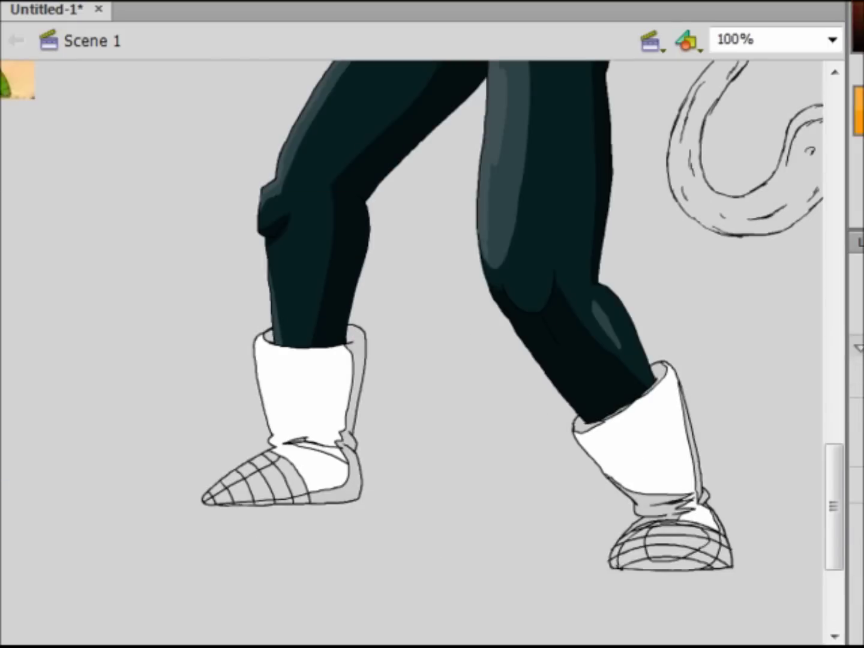
Fill the striped toe caps of both boots with orange and the upper area of the pointed toe cap with pale tan
left_click(628, 561)
left_click(654, 558)
left_click(689, 552)
left_click(689, 534)
left_click(276, 483)
left_click(251, 457)
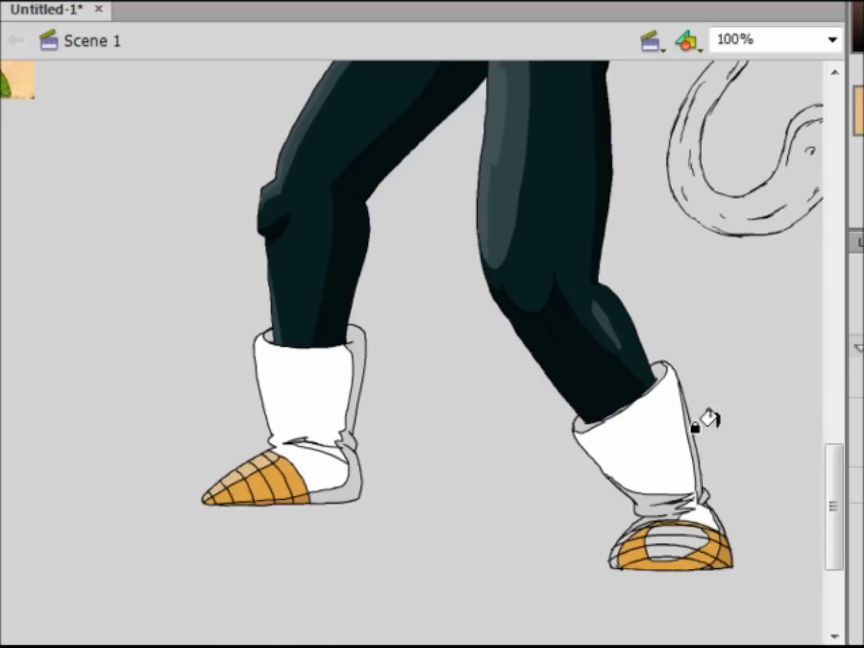
Fill the main areas of both boots with off-white, keeping pure white for the highlights
left_click(304, 390)
left_click(635, 456)
left_click(277, 442)
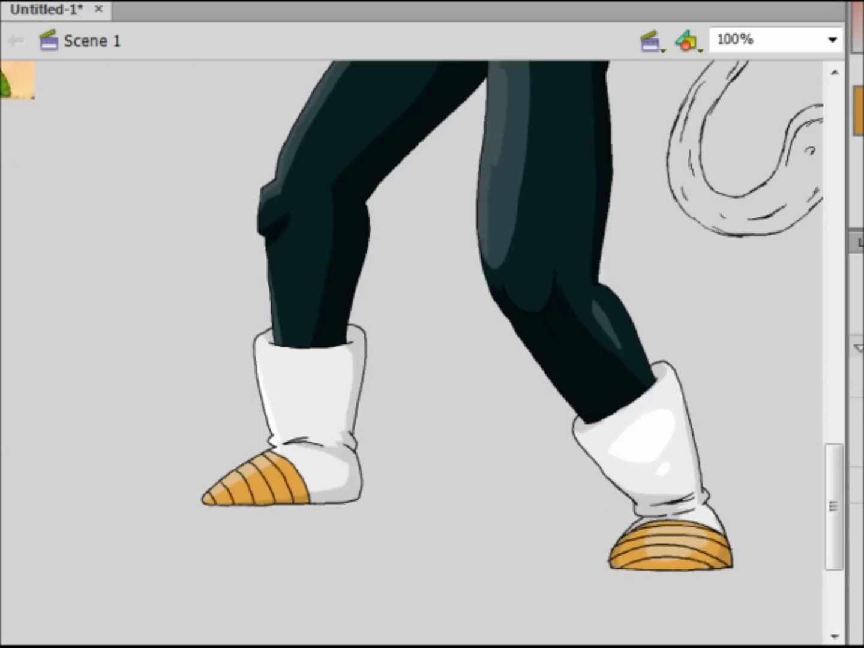
Colour the sleeves black and the base of the shoulder guards dark orange, and save the drawing as rob
key("ctrl+minus")
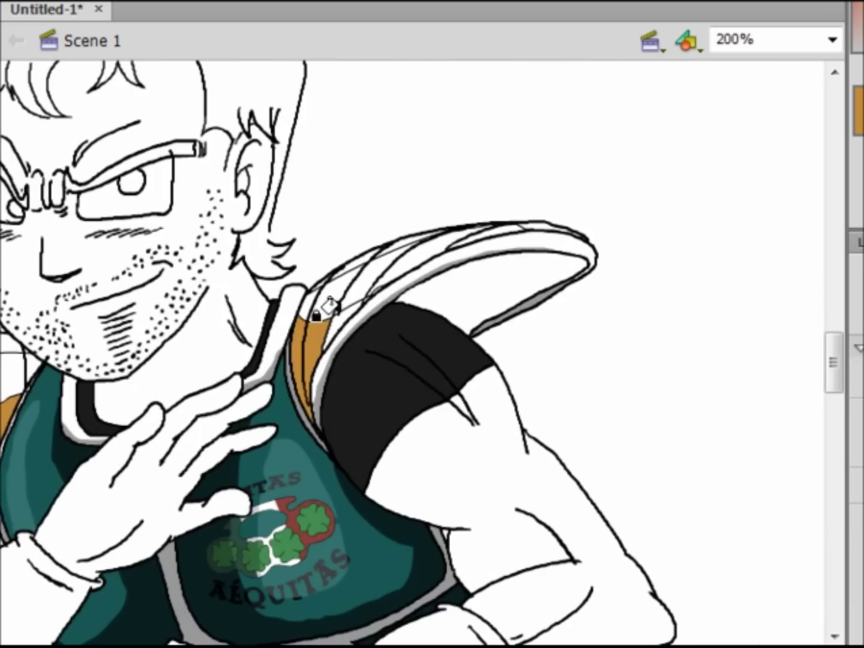
key("ctrl+s")
type("rob")
key("Return")
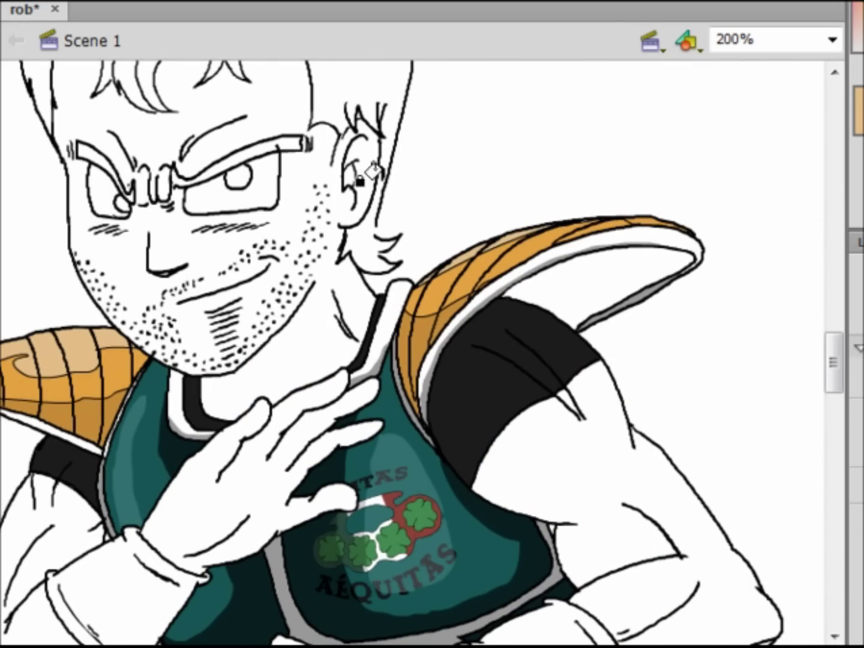
Fill both wristbands with shaded dark red and the underside of the tail-side shoulder guard with dark brown
key("ctrl+1")
left_click_drag(833, 366, 827, 395)
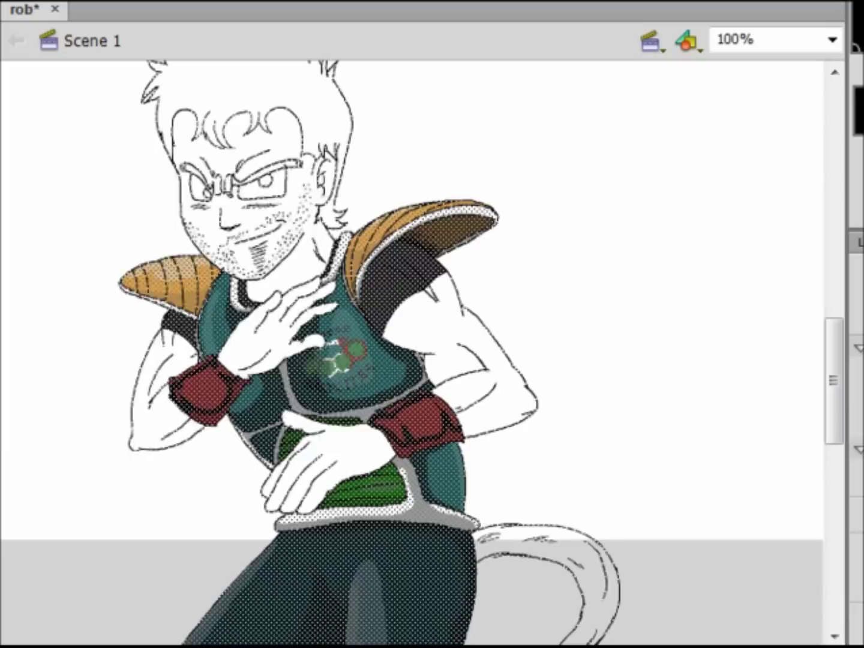
scroll(768, 507, "up", 2)
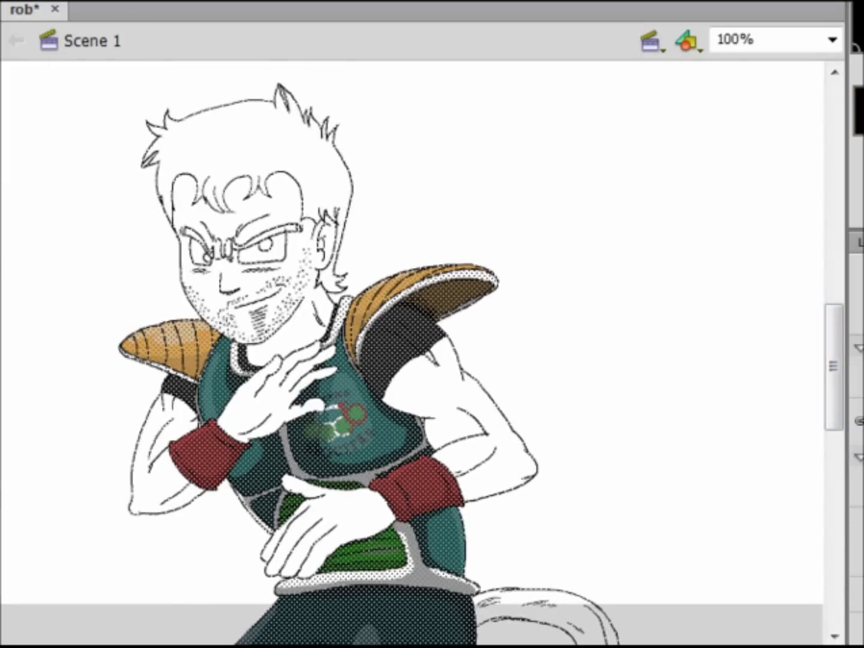
Fill the hair, eyebrows and tail with olive brown and add darker olive shadows
left_click(345, 164)
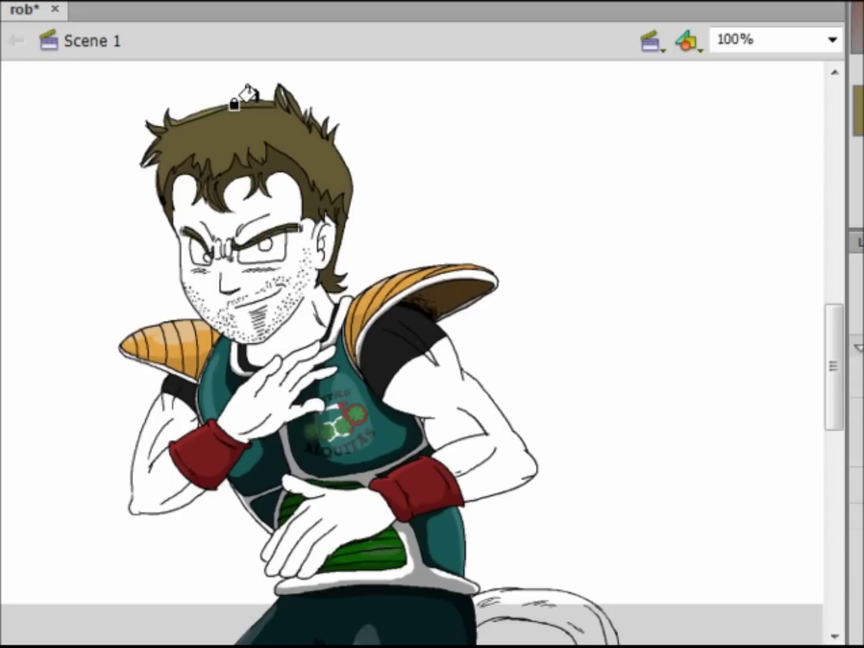
scroll(278, 102, "down", 5)
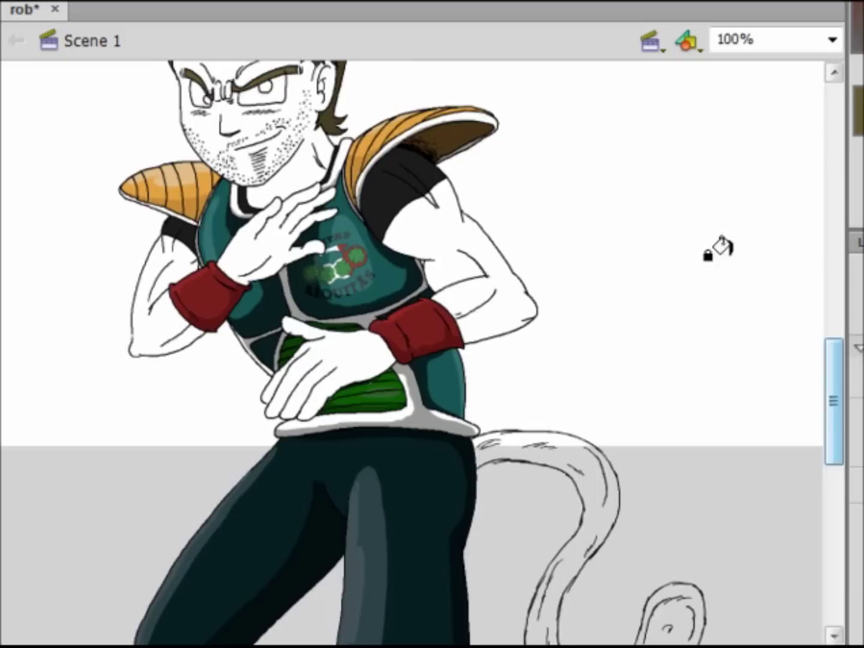
left_click(570, 296)
scroll(572, 295, "up", 3)
scroll(571, 296, "down", 3)
scroll(573, 324, "up", 2)
left_click(572, 356)
scroll(543, 347, "up", 2)
scroll(836, 438, "down", 2)
scroll(363, 440, "up", 2)
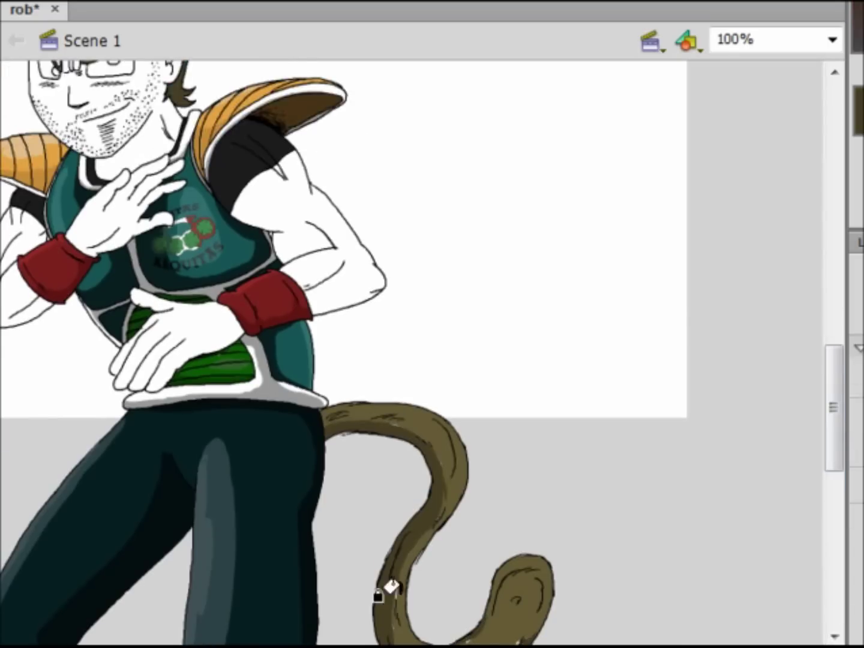
scroll(426, 403, "down", 3)
Fill the irises dark brown, and fill the face and neck with a peach skin colour
scroll(423, 353, "up", 5)
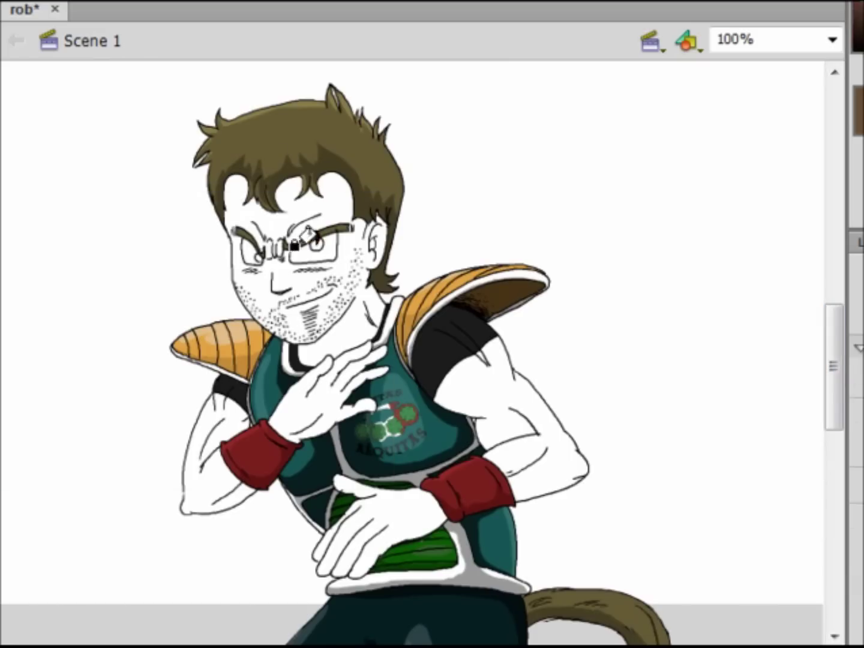
key("ctrl+a")
key("ctrl+shift+a")
key("z")
left_click(347, 324)
left_click(191, 324, "alt")
left_click(191, 325, "alt")
key("v")
key("Delete")
key("ctrl+a")
key("ctrl+shift+a")
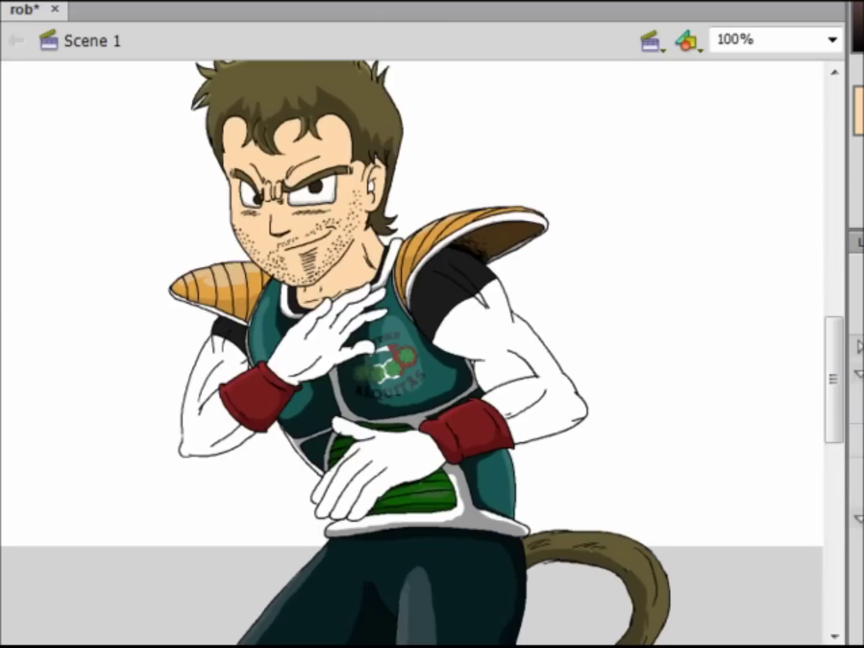
Fill the arms and hands with peach and shade the skin in darker tan with pale highlights, guided by the reference picture
key("ctrl+shift+a")
key("k")
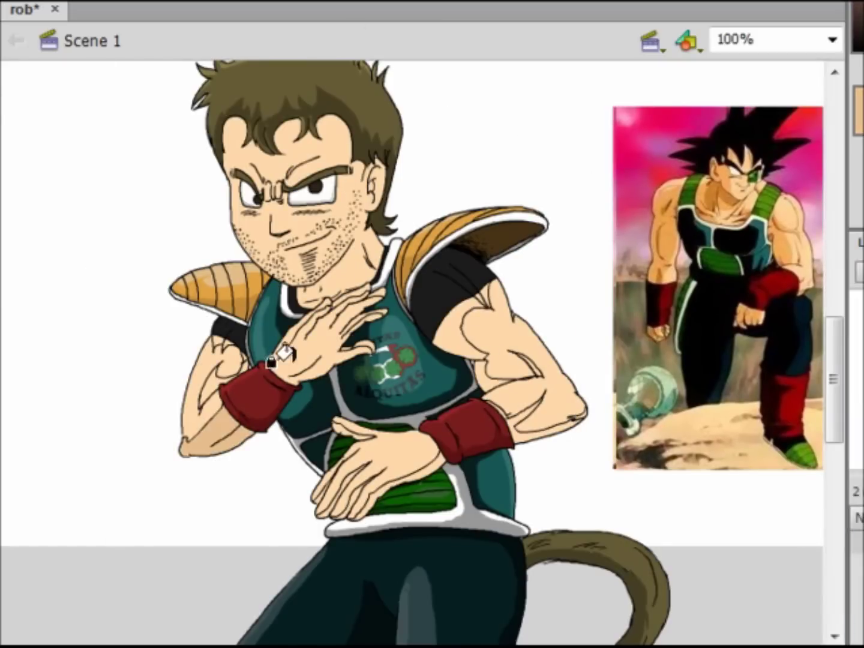
left_click(661, 303)
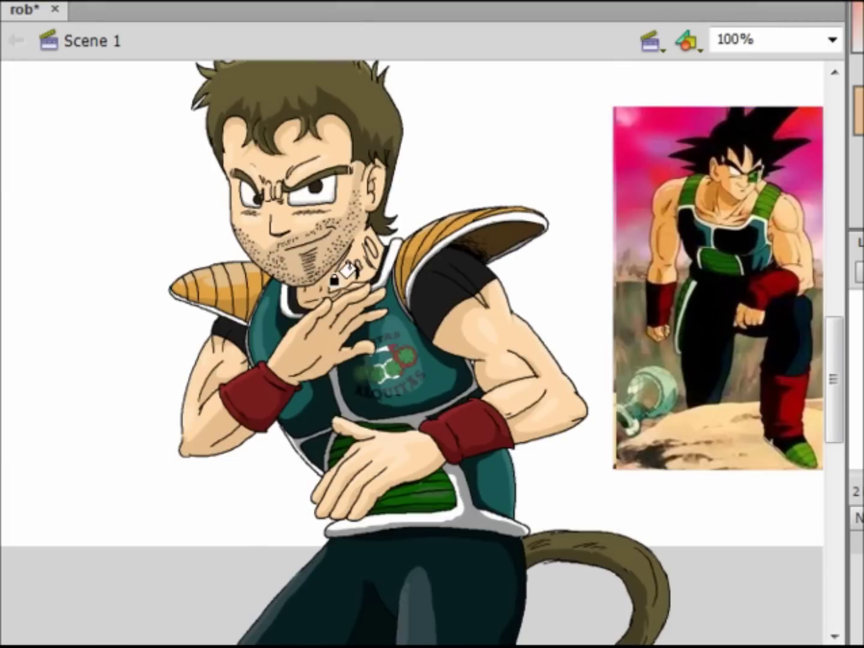
Delete the anime warrior reference picture beside the figure
key("ctrl+minus")
left_click(718, 288)
key("Delete")
scroll(820, 401, "down", 2)
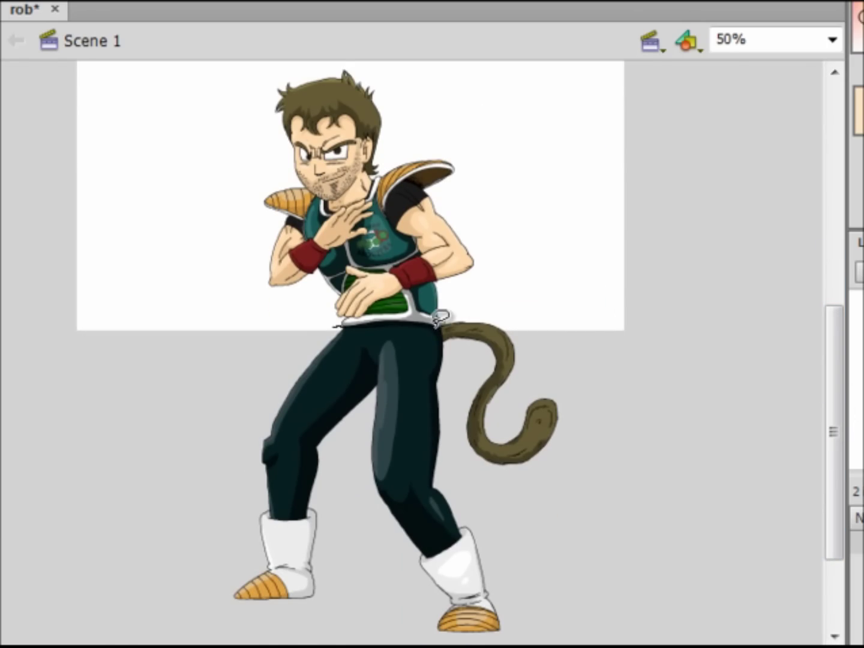
Change the stage to a portrait format that encloses the whole figure
left_click_drag(577, 318, 241, 643)
left_click(375, 514)
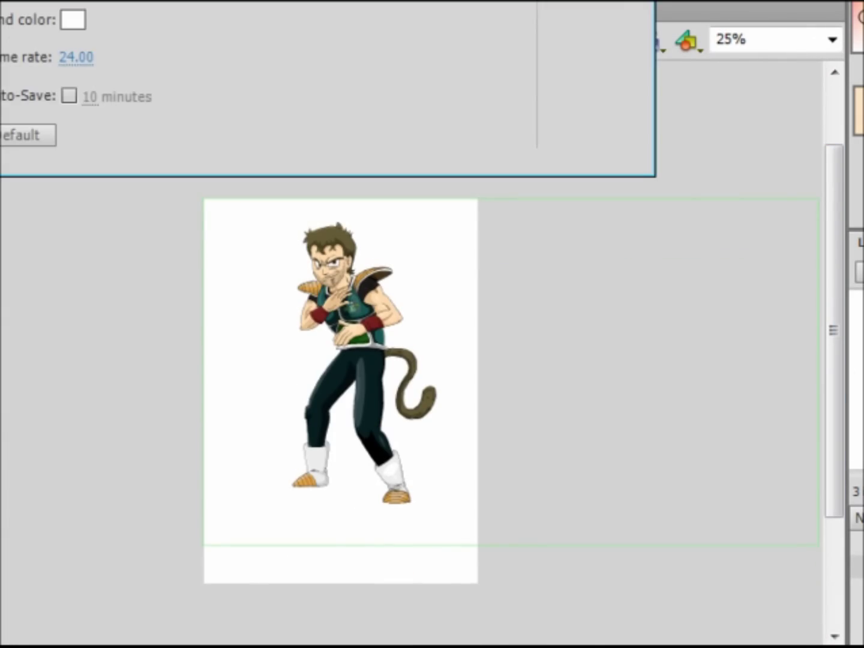
key("Return")
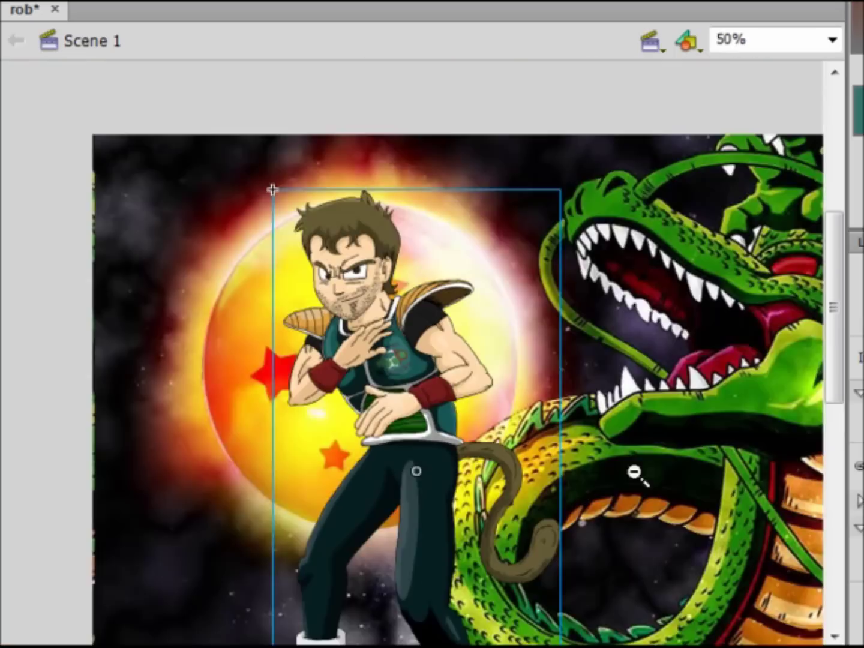
Position the figure in front of the dragon and glowing orb background, and start exporting the picture as an image
key("q")
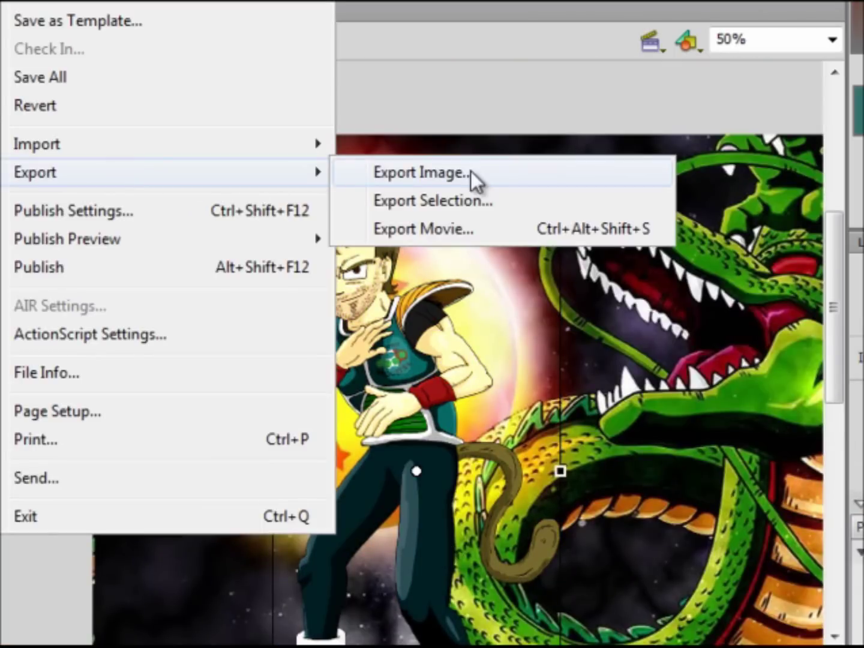
left_click(461, 172)
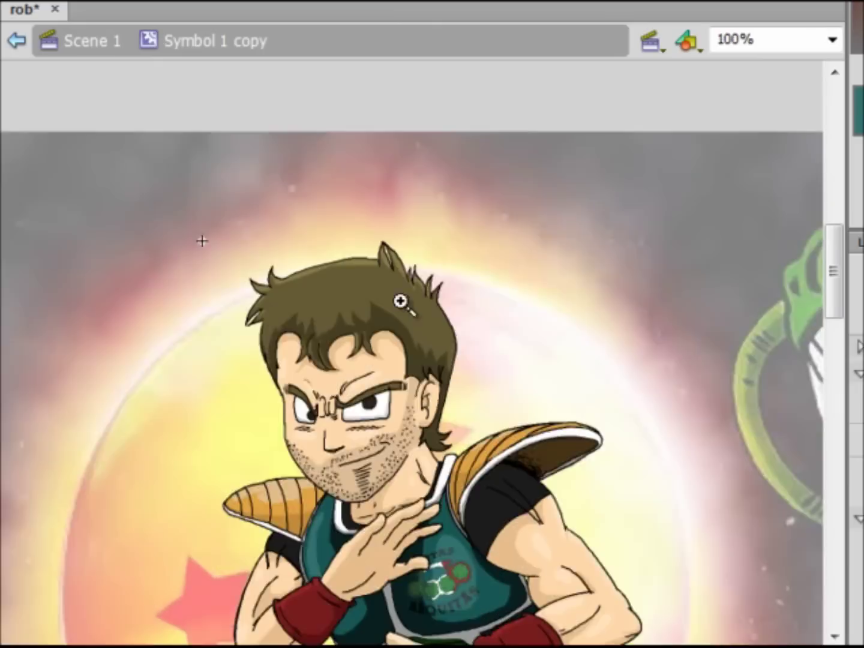
In the duplicated character symbol, erase the old hair outline and fringe, and ink a forelock and tall spikes on the raised-hand side
left_click(400, 301)
key("b")
mouse_move(241, 282)
left_mouse_down()
mouse_move(257, 313)
mouse_move(570, 385)
mouse_move(516, 360)
left_mouse_up()
left_click_drag(191, 390, 276, 177)
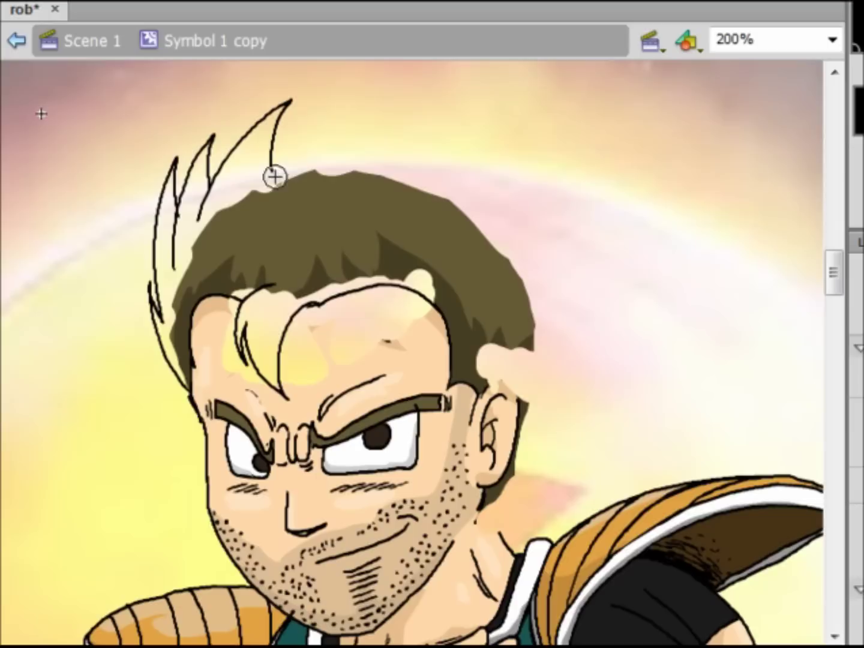
Ink tall pointed spikes along the crown and ear side, with an inner row of spikes across the old hair
left_click_drag(518, 473, 555, 268)
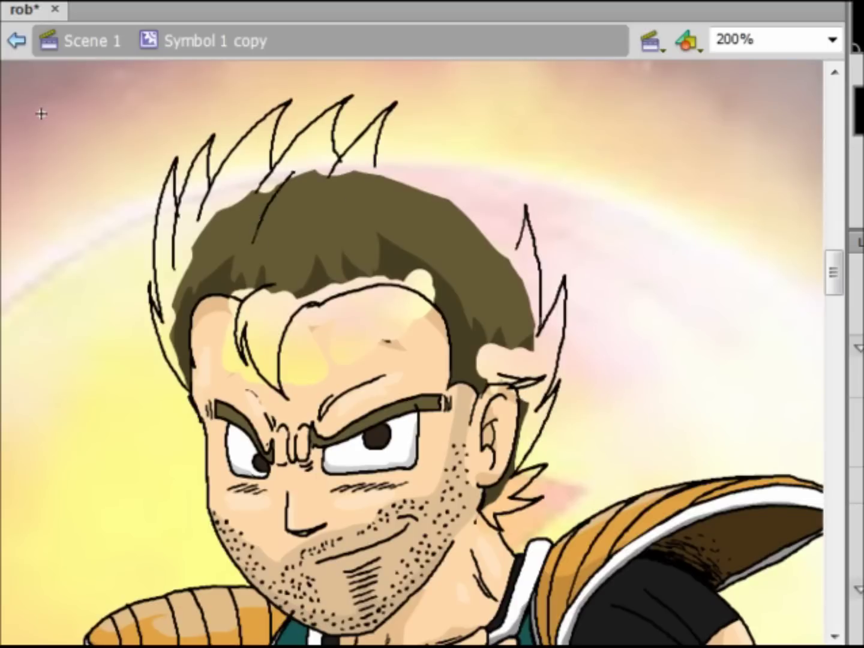
left_click_drag(208, 264, 324, 139)
left_click_drag(282, 270, 420, 191)
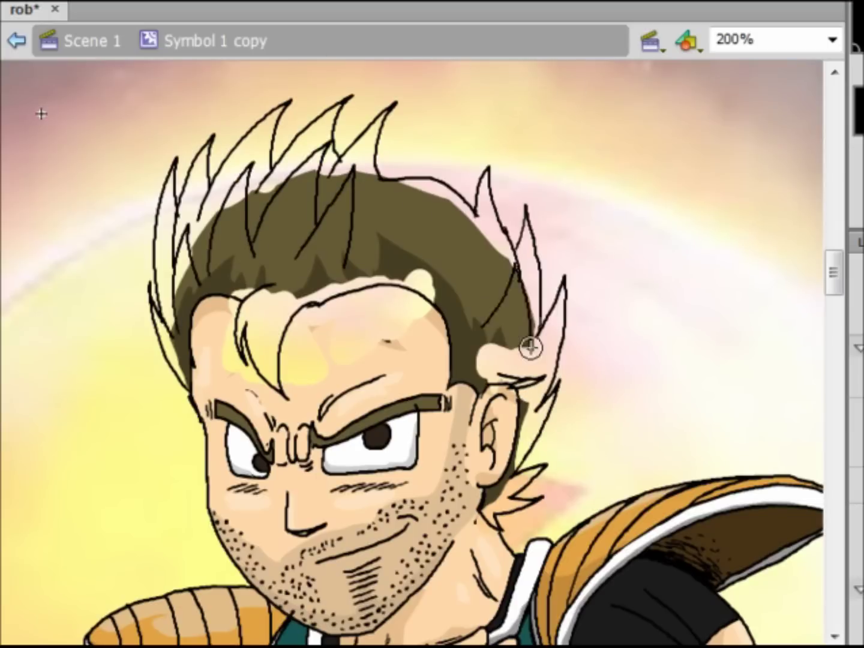
Delete the old olive hair fill and its shadows, and ink the remaining spikes at the back of the crown
left_click(270, 229)
key("Delete")
left_click(432, 240)
key("Delete")
left_click(344, 193)
key("Delete")
mouse_move(413, 120)
left_mouse_down()
mouse_move(378, 177)
mouse_move(489, 244)
left_mouse_up()
scroll(834, 272, "up", 2)
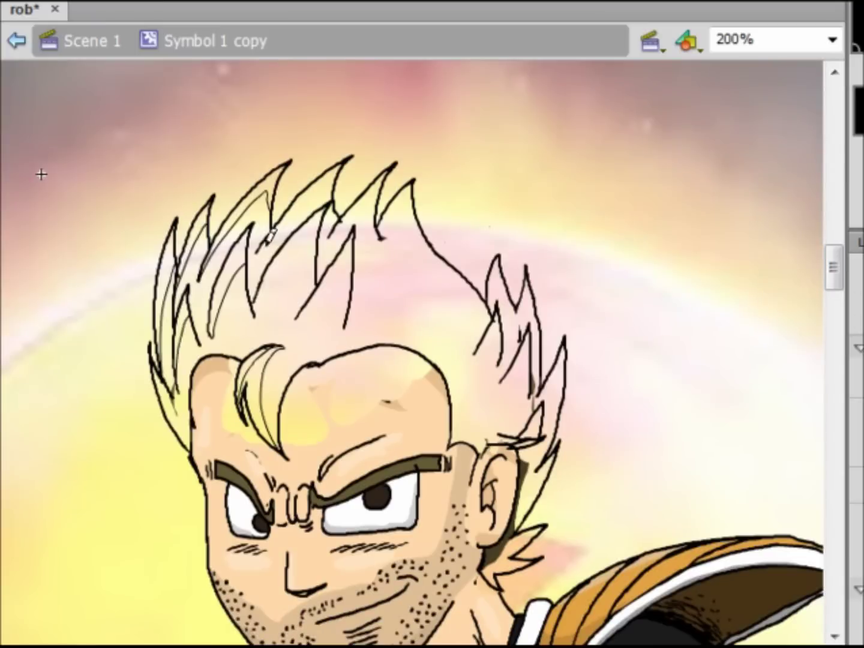
Fill the spiky hair with golden yellow and the highlight areas on the raised-hand side with a lighter yellow
left_click(289, 339)
left_click(540, 385)
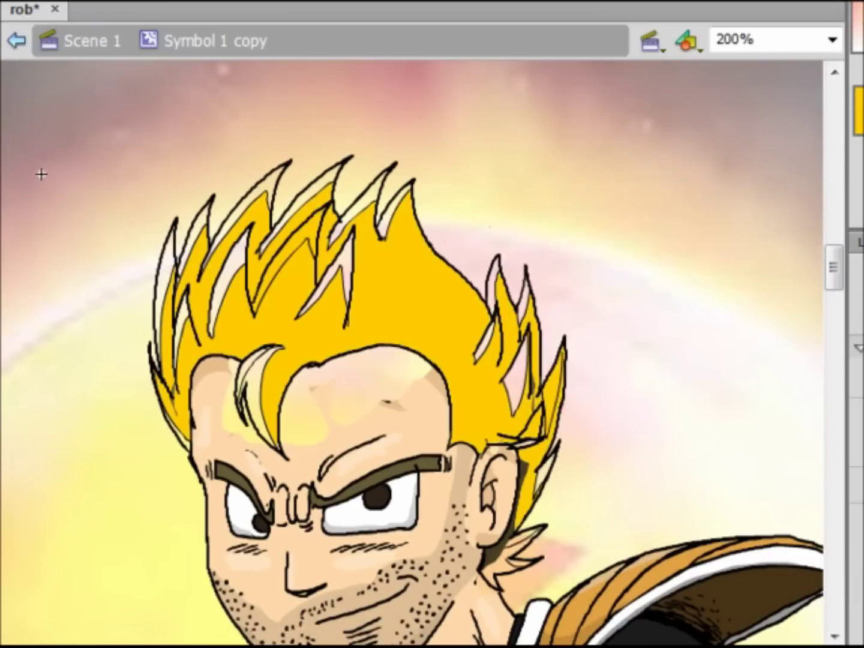
left_click(270, 198)
left_click(164, 300)
left_click(237, 252)
left_click(259, 391)
Recolour both olive eyebrows in the hair's yellow tones
left_click(372, 474)
left_click(219, 461)
left_click(346, 482)
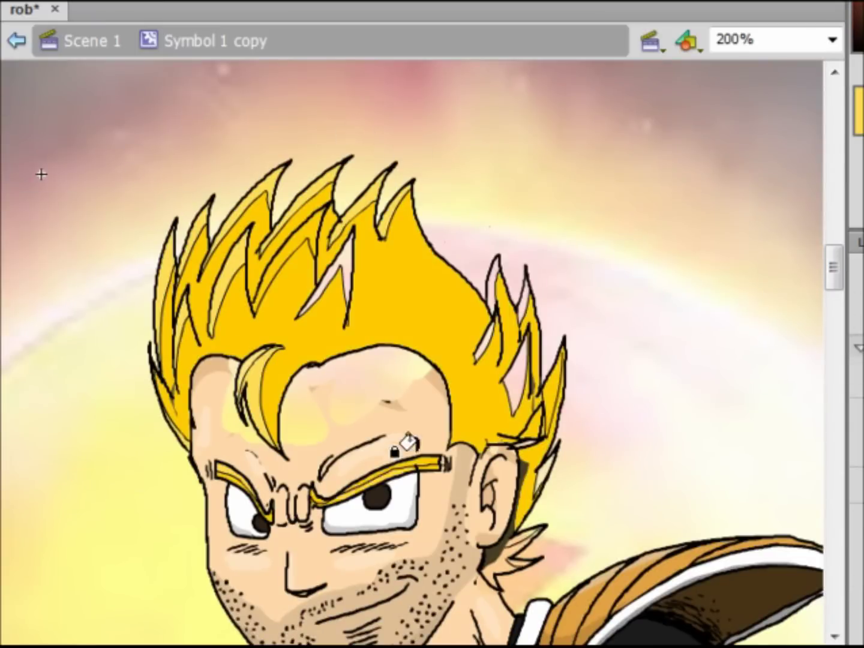
Fill the remaining spike highlights with light yellow and the hair tuft behind the neck with golden yellow
left_click(330, 283)
left_click(517, 378)
left_click(505, 558)
left_click(360, 343)
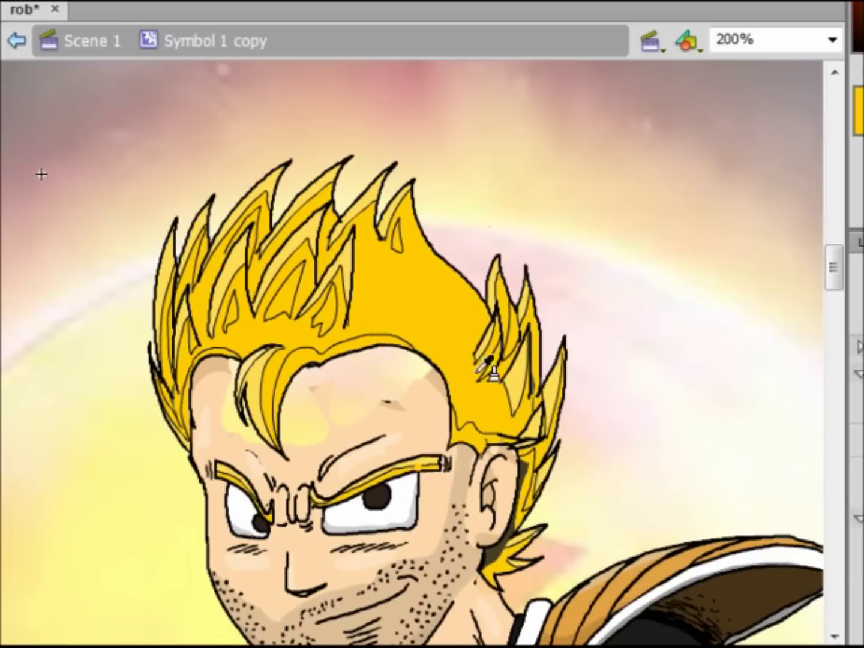
Fill the outlined shadow areas at the spike roots, hairline and neck tuft with dark gold
left_click(337, 353)
left_click(183, 332)
left_click(219, 300)
left_click(283, 288)
left_click(521, 319)
left_click(528, 408)
left_click(480, 432)
left_click(511, 558)
key("ctrl+z")
key("ctrl+z")
key("ctrl+z")
key("ctrl+z")
Colour the irises of both eyes green and return to the main scene
left_click(260, 522)
left_click(377, 498)
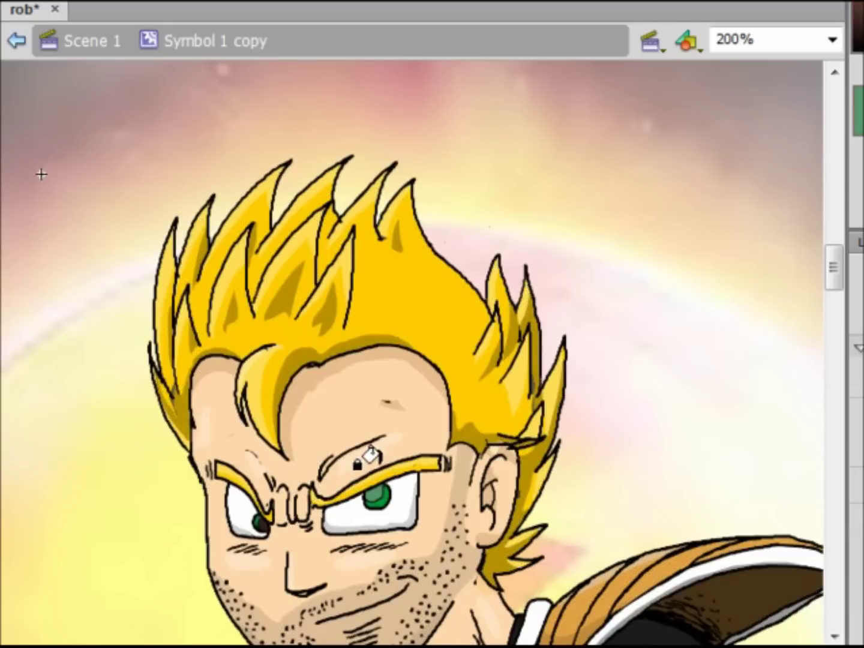
scroll(420, 359, "down", 5)
key("ctrl+minus")
key("ctrl+minus")
left_click(15, 267)
left_click(18, 272)
Surround the golden-haired figure with a yellow aura and cyan lightning, blurred vertically and blended over the dragon background
key("ctrl+a")
key("ctrl+e")
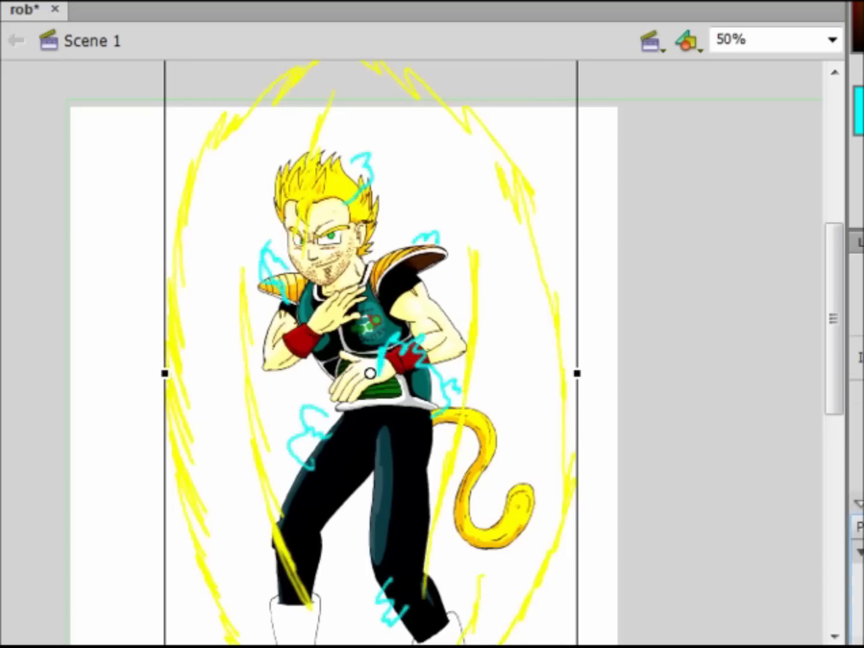
left_click_drag(837, 372, 837, 393)
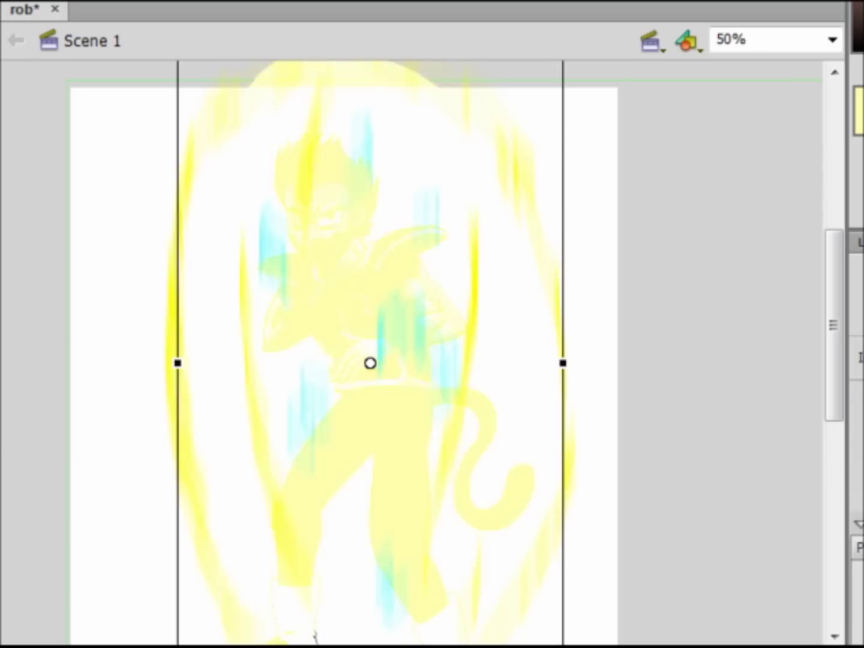
key("ctrl+shift+Down")
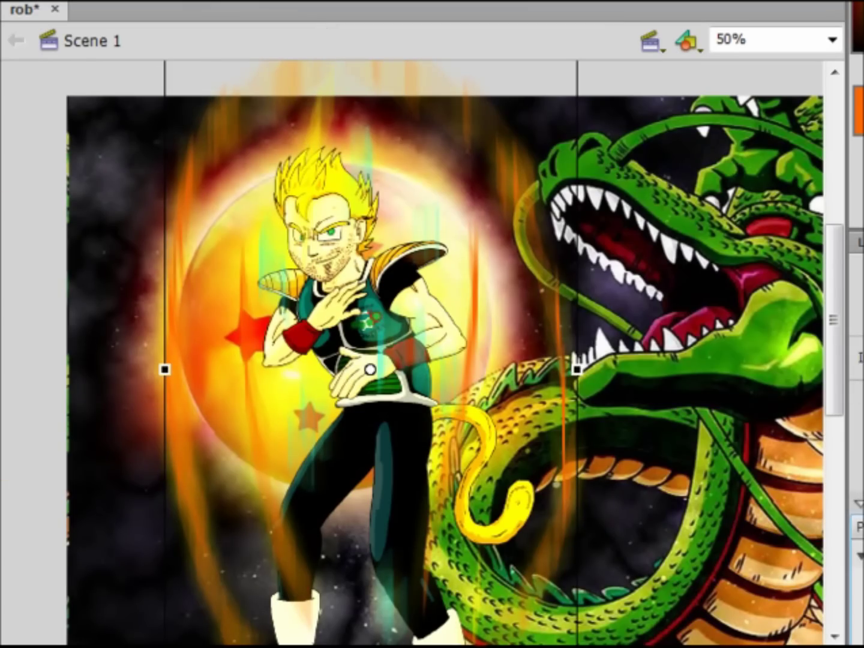
Add short flame-like spikes and fringe shadows to the original brown-haired character, and place it within the aura before the dragon
left_click(420, 468)
key("ctrl+v")
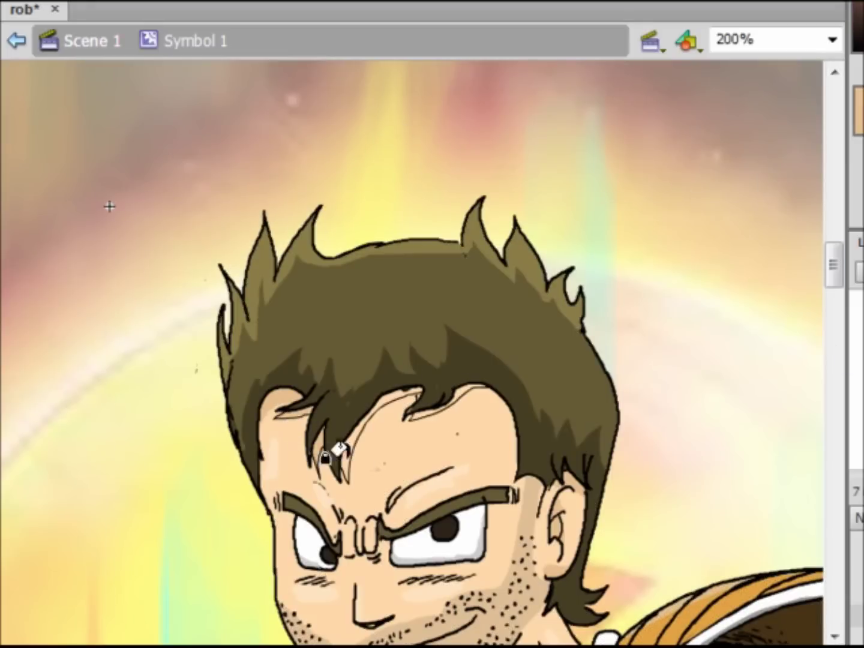
key("q")
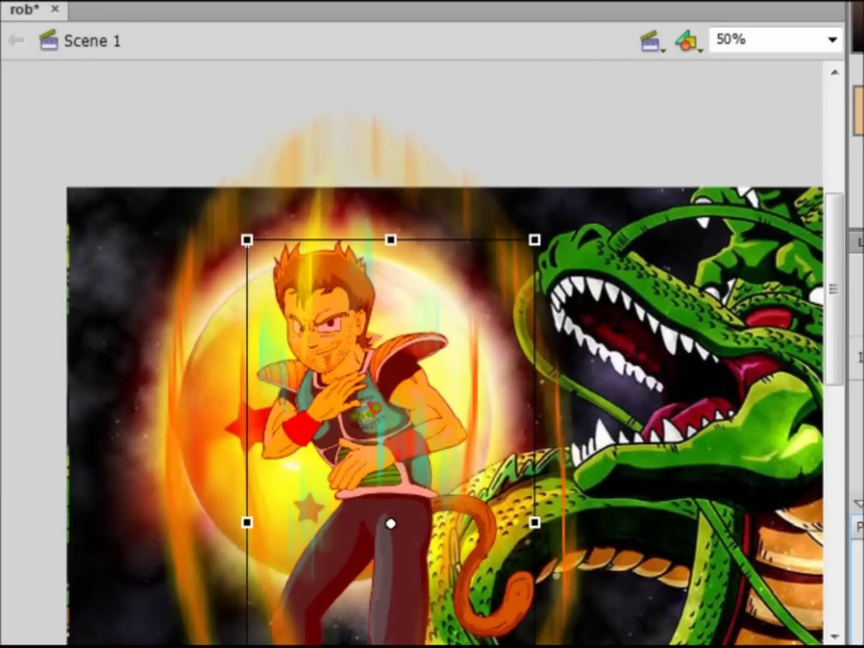